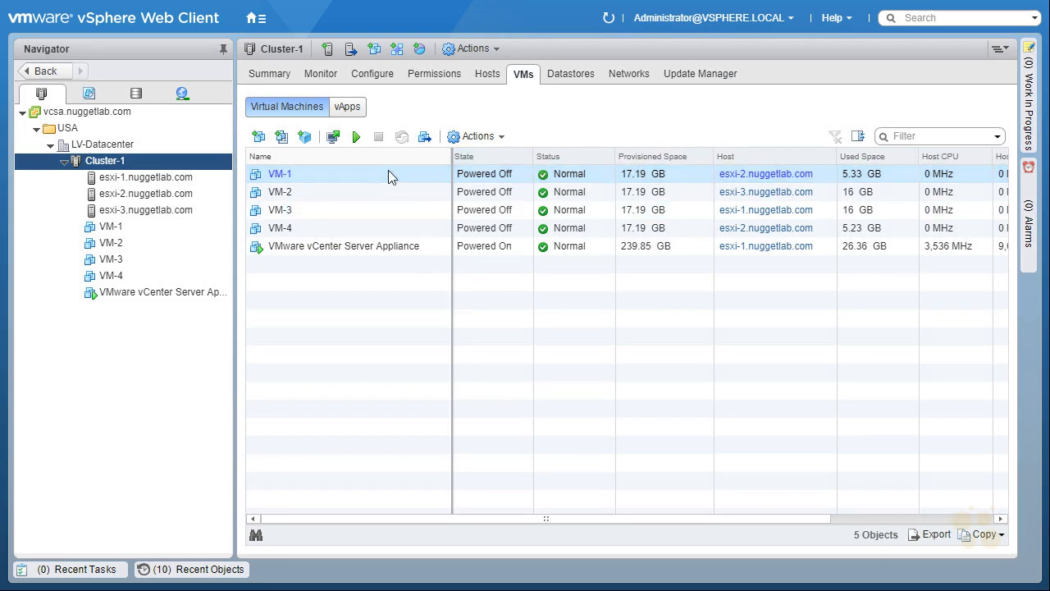
# Select VM-1 through VM-4 in the cluster's VM list and power them on.
pyautogui.keyDown('ctrl'); pyautogui.click(387, 228); pyautogui.keyUp('ctrl')
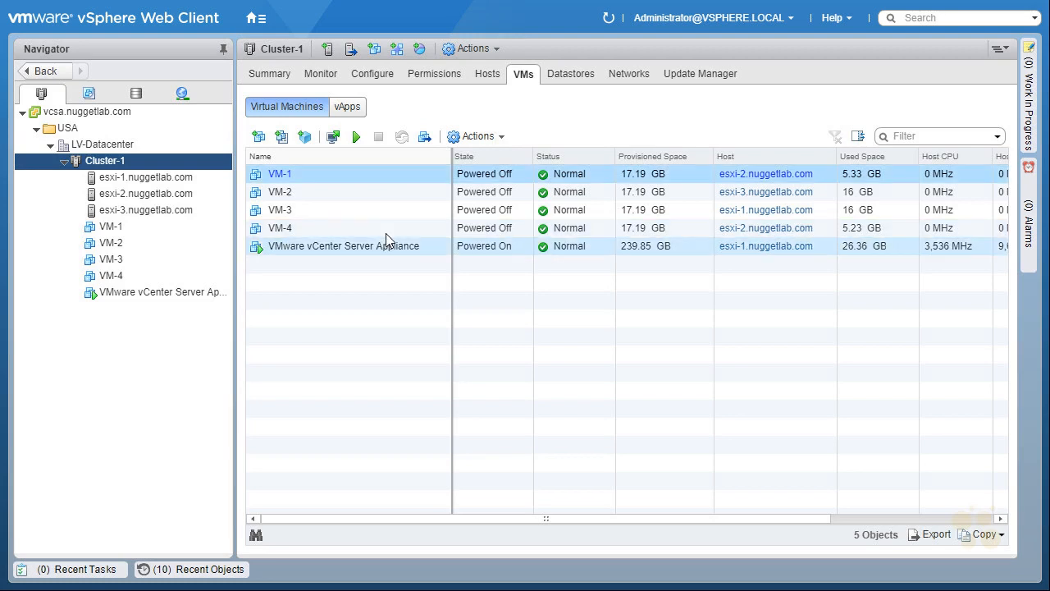
pyautogui.keyDown('shift'); pyautogui.click(385, 229); pyautogui.keyUp('shift')
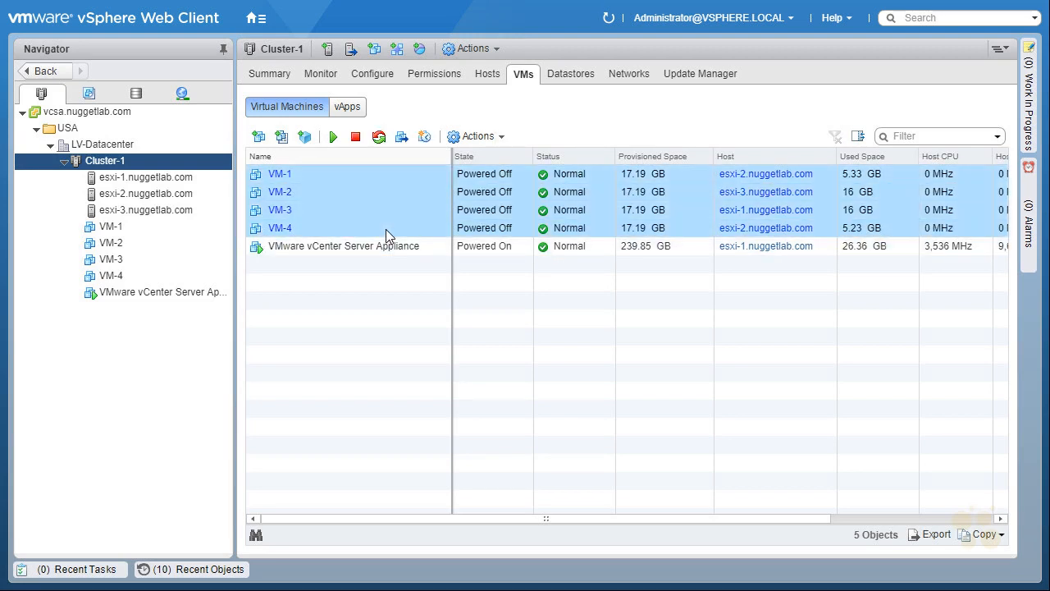
pyautogui.click(333, 140)
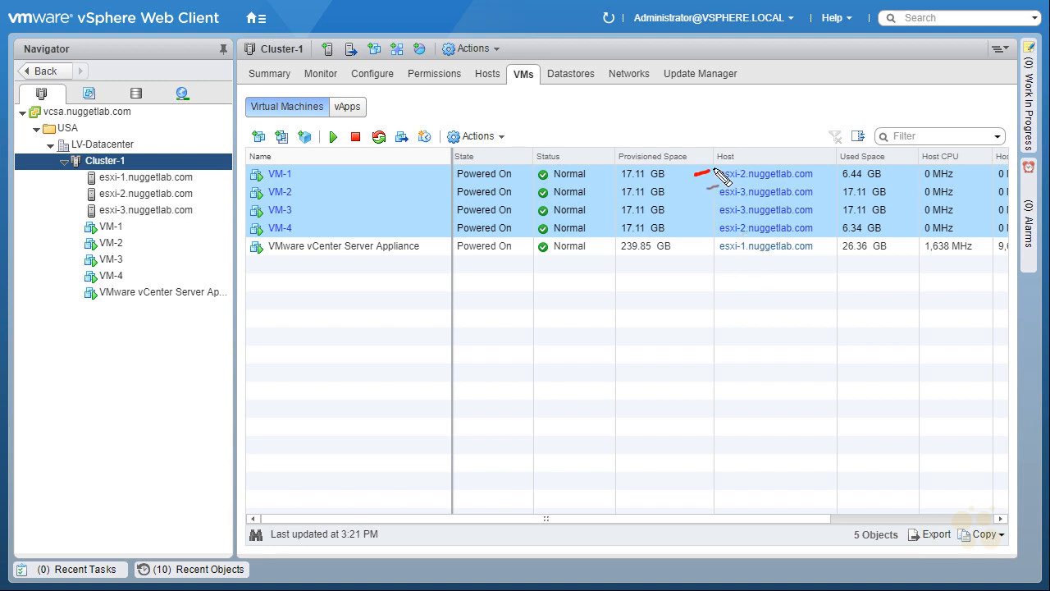
pyautogui.moveTo(700, 228); pyautogui.dragTo(712, 227)
pyautogui.moveTo(818, 193)
pyautogui.mouseDown()
pyautogui.moveTo(832, 189)
pyautogui.moveTo(828, 208)
pyautogui.mouseUp()
pyautogui.moveTo(740, 261)
pyautogui.mouseDown()
pyautogui.moveTo(820, 243)
pyautogui.moveTo(707, 251)
pyautogui.moveTo(739, 286)
pyautogui.moveTo(726, 271)
pyautogui.mouseUp()
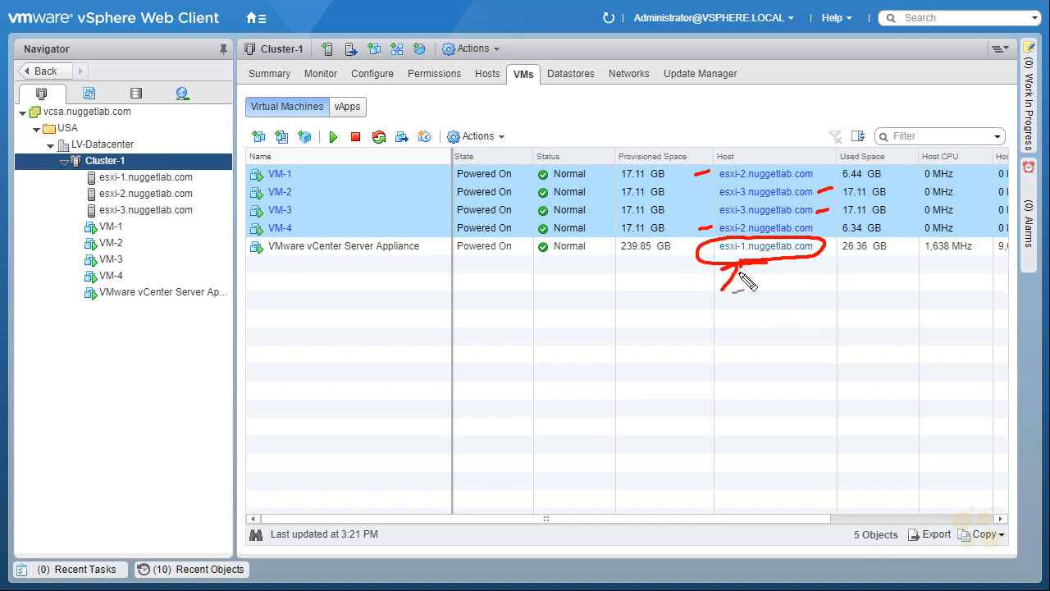
pyautogui.press('Escape')
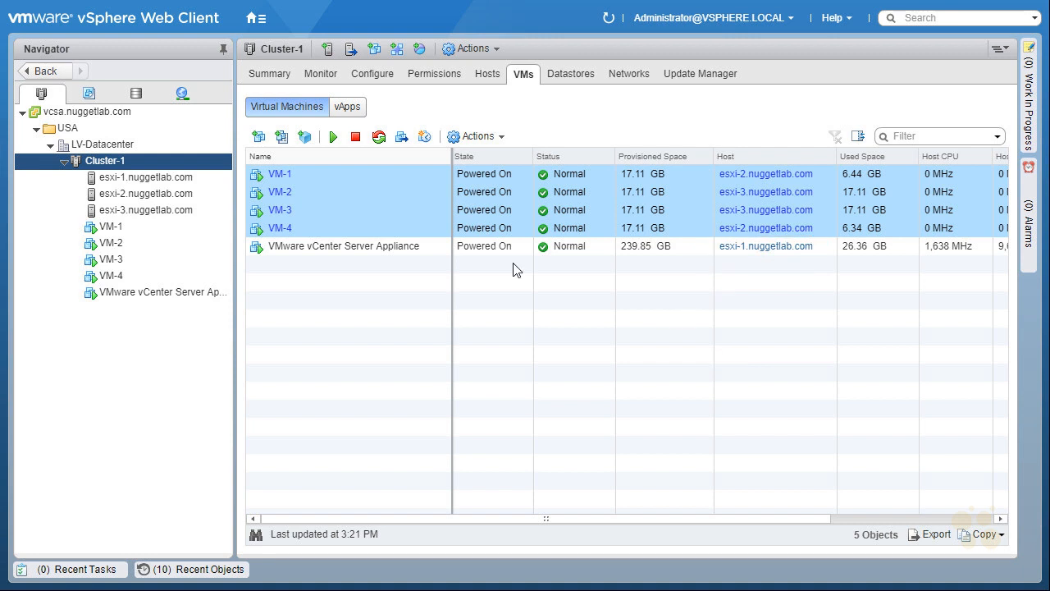
# Expand the vSphere DRS panel on the cluster's Summary to review its DRS status.
pyautogui.click(270, 76)
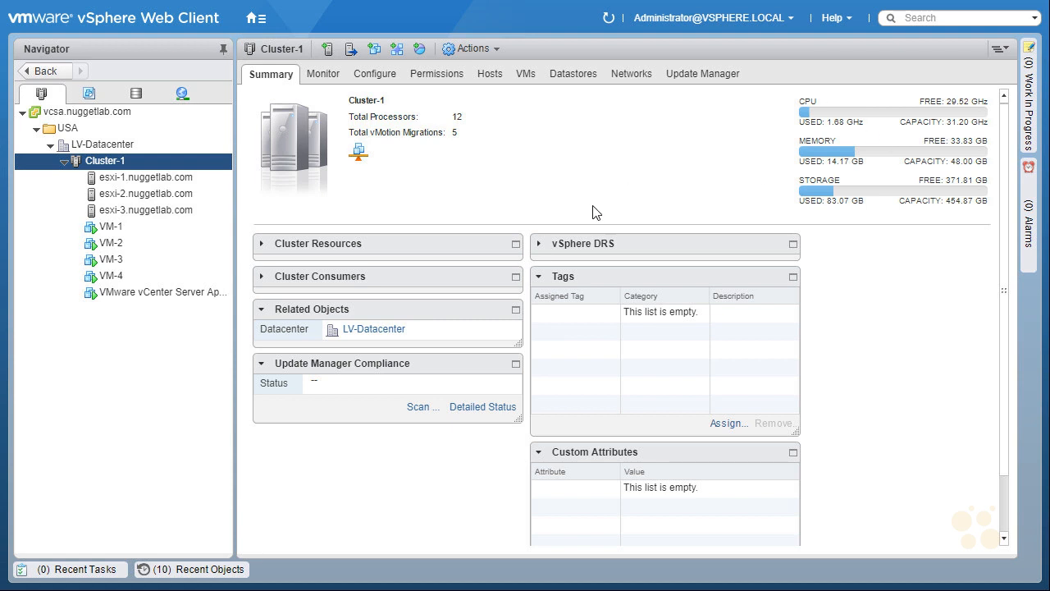
pyautogui.click(540, 244)
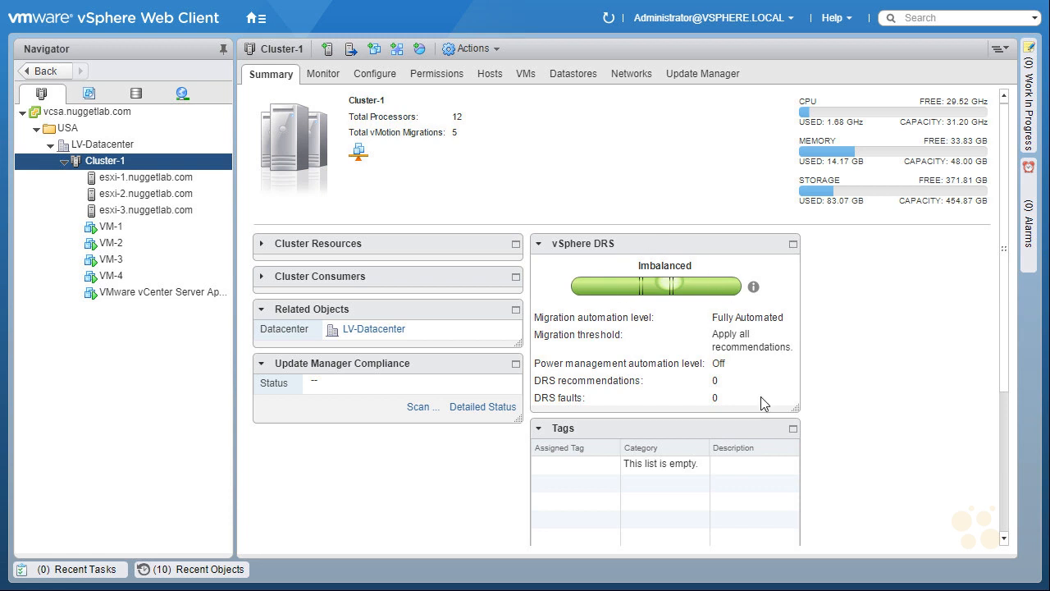
pyautogui.hotkey('ctrl', 'shift', 'd')
pyautogui.moveTo(819, 319); pyautogui.dragTo(793, 328)
pyautogui.press('Escape')
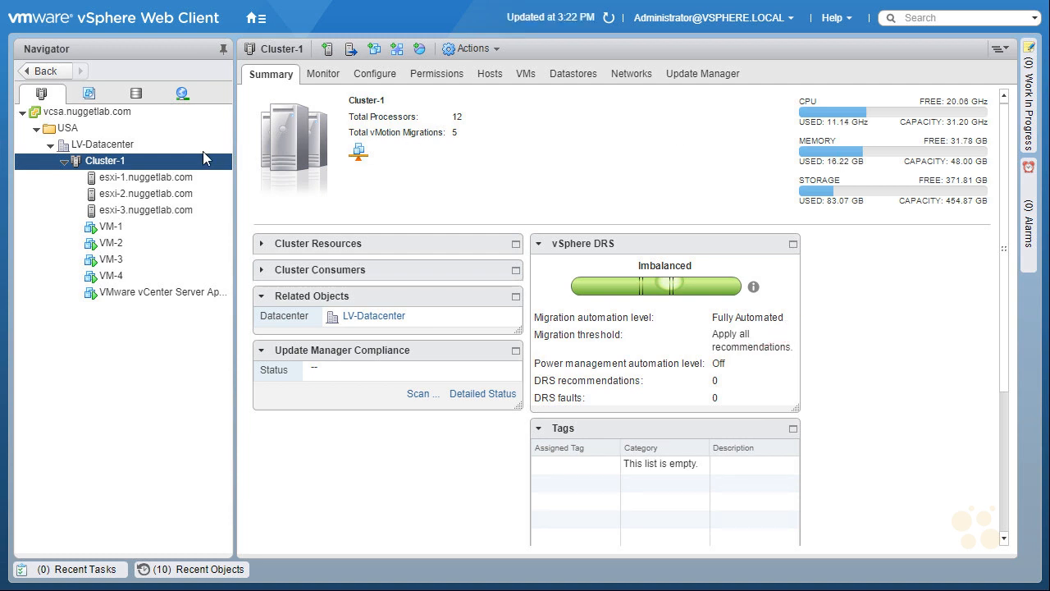
# Open the VM/Host Rules page in Cluster-1's configuration.
pyautogui.rightClick(163, 169)
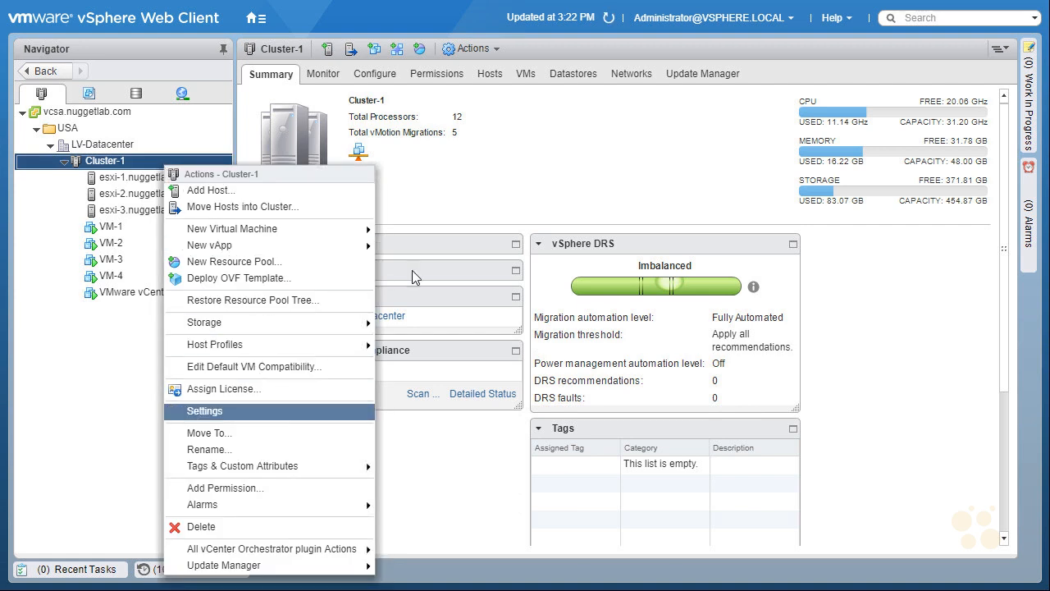
pyautogui.click(515, 109)
pyautogui.click(382, 76)
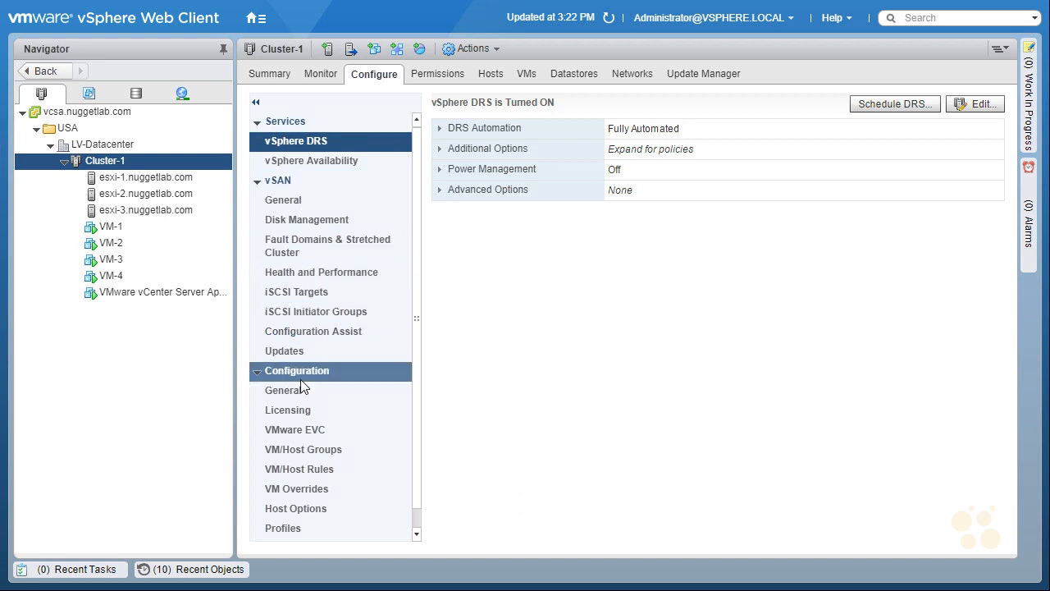
pyautogui.click(345, 469)
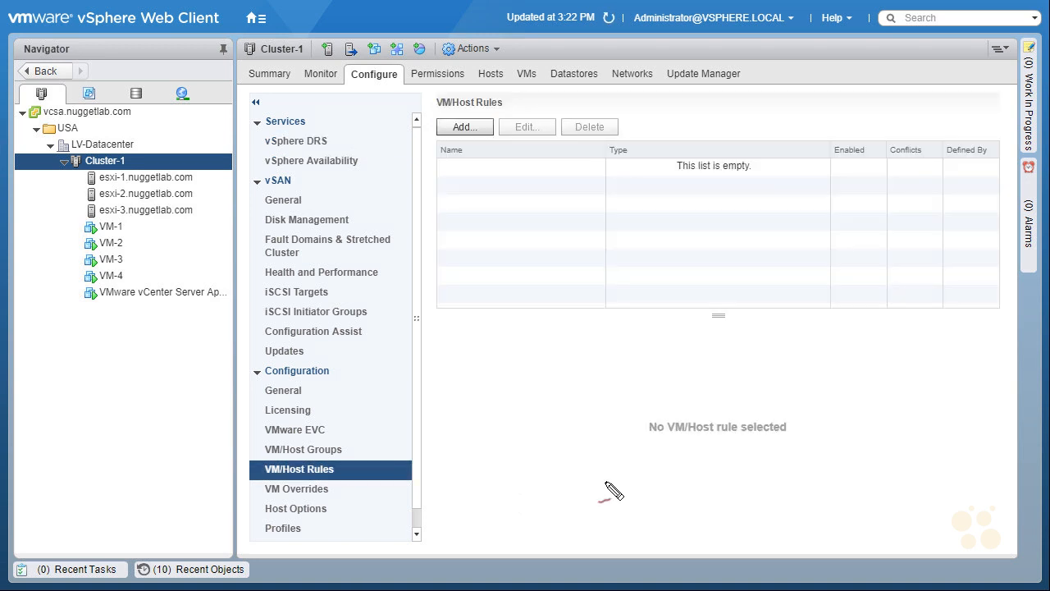
pyautogui.moveTo(637, 484)
pyautogui.mouseDown()
pyautogui.moveTo(850, 394)
pyautogui.moveTo(701, 508)
pyautogui.mouseUp()
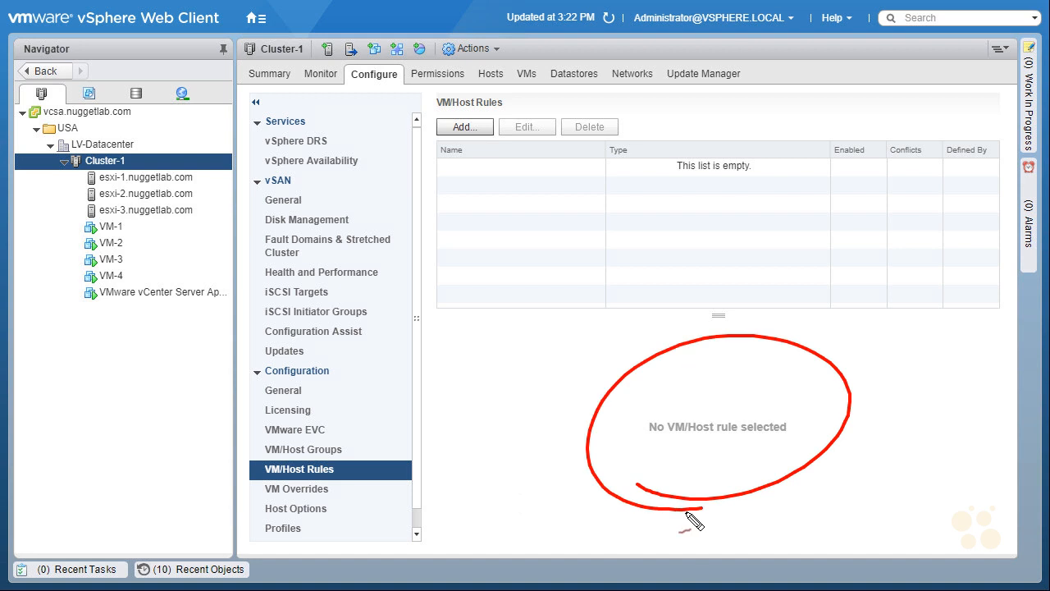
pyautogui.moveTo(474, 194); pyautogui.dragTo(488, 164)
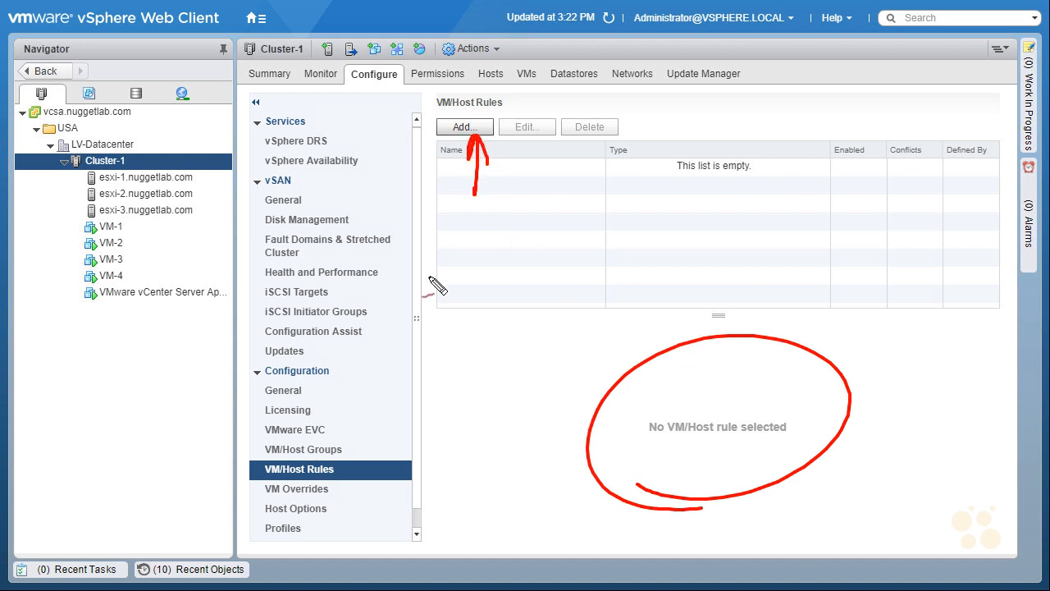
pyautogui.press('Escape')
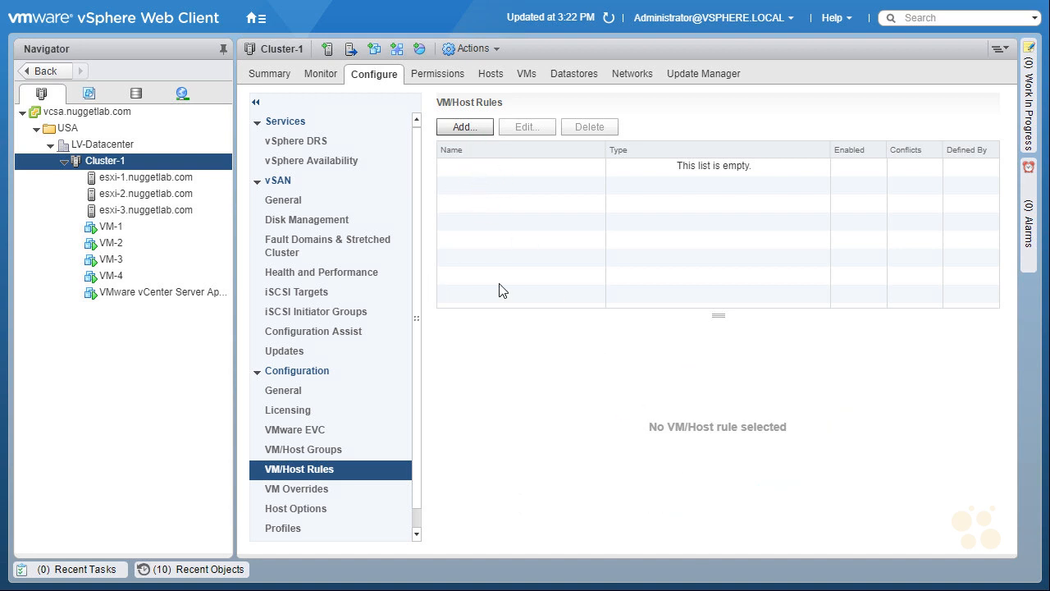
# Start a new VM/Host rule named "VM-1 and VM-2 Together" with type Keep Virtual Machines Together.
pyautogui.click(477, 126)
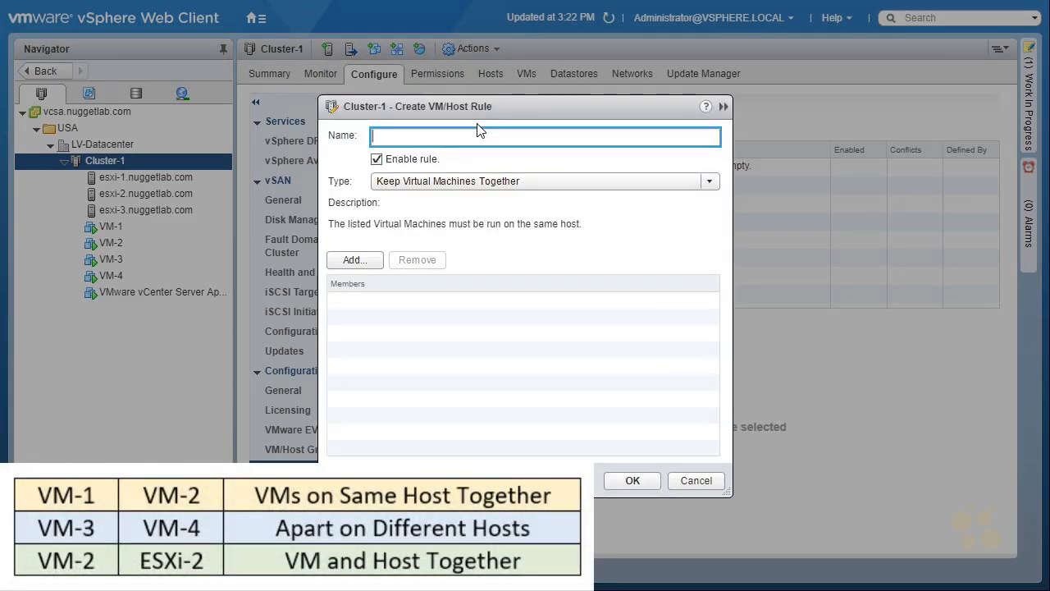
pyautogui.write('VM-1 and VM-2 Together')
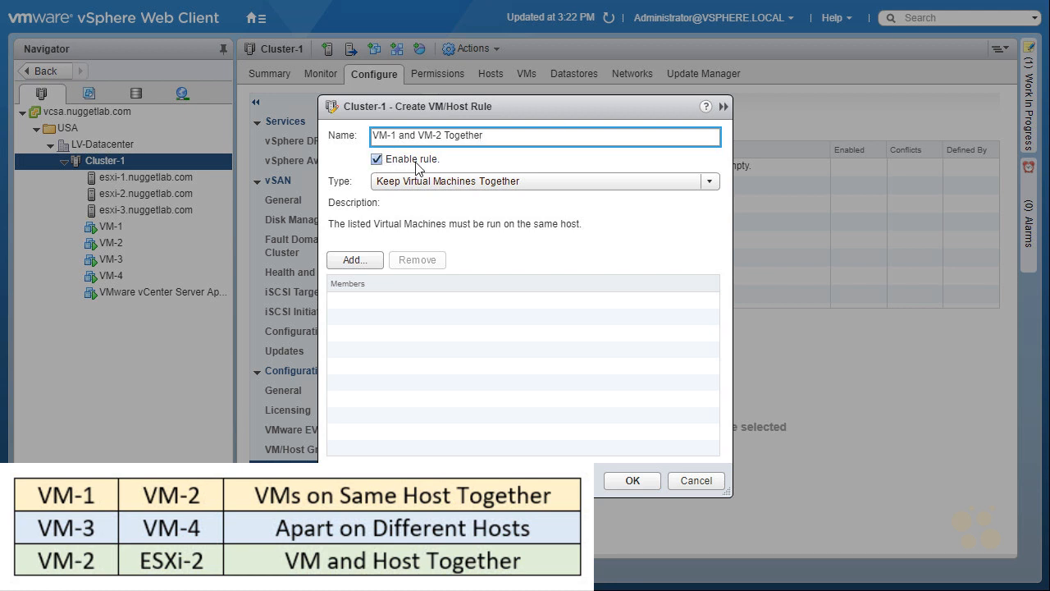
pyautogui.click(709, 182)
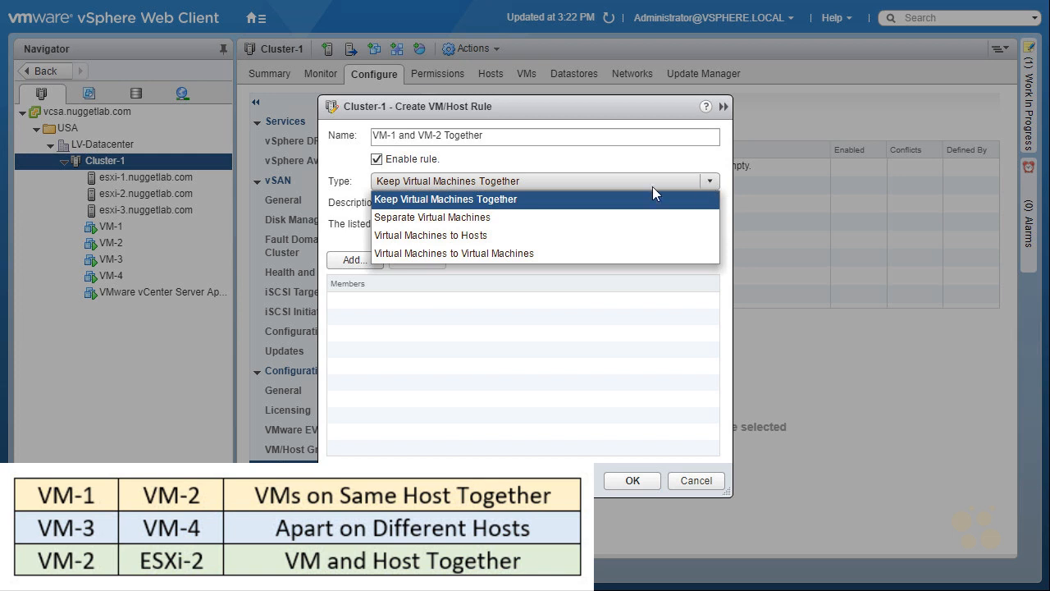
pyautogui.click(517, 199)
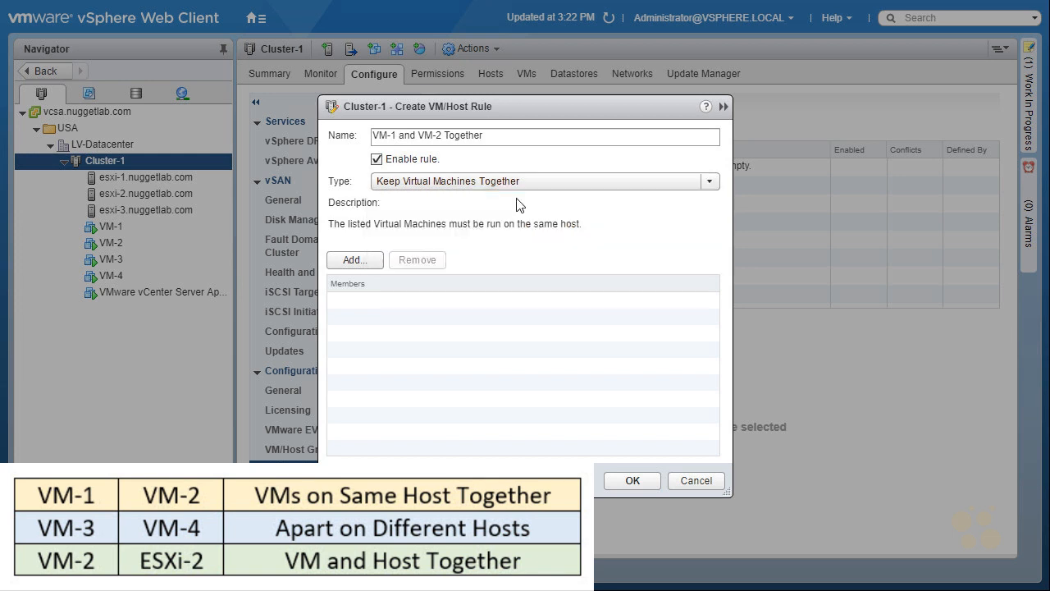
# Add VM-1 and VM-2 as the rule's members and create the rule.
pyautogui.click(358, 260)
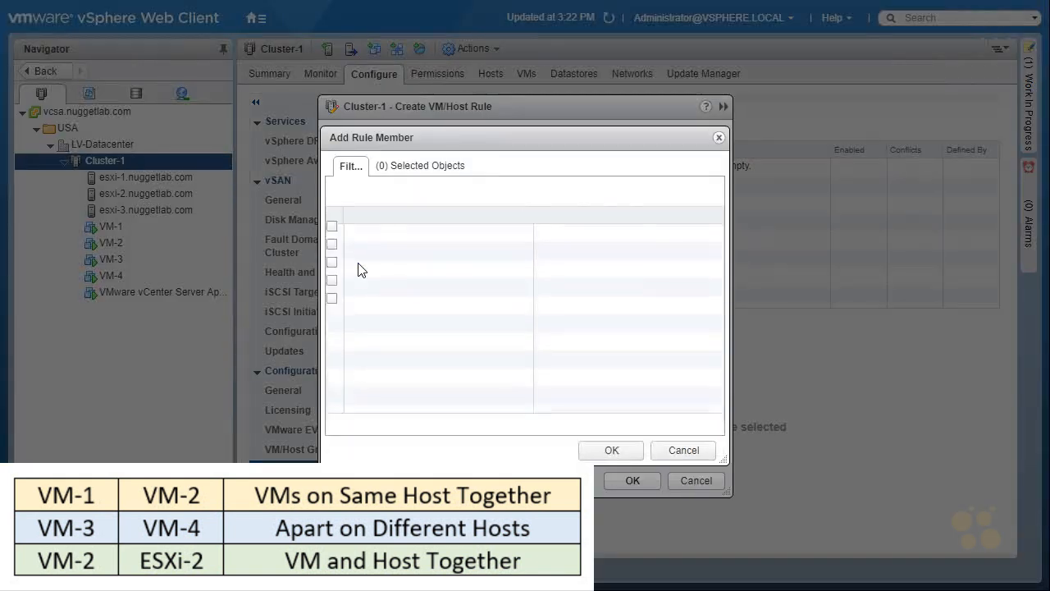
pyautogui.click(337, 234)
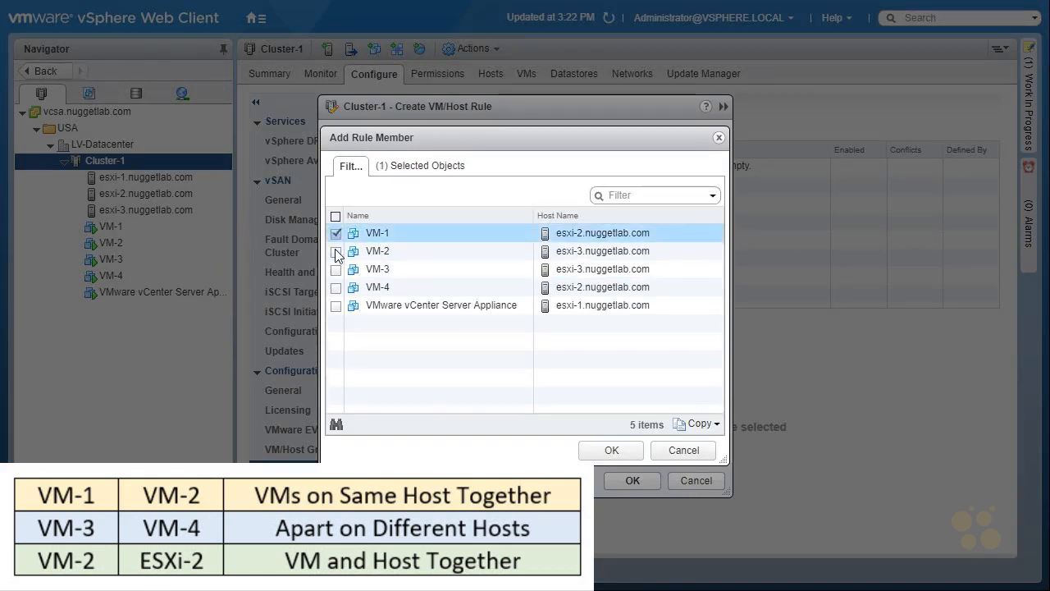
pyautogui.click(337, 252)
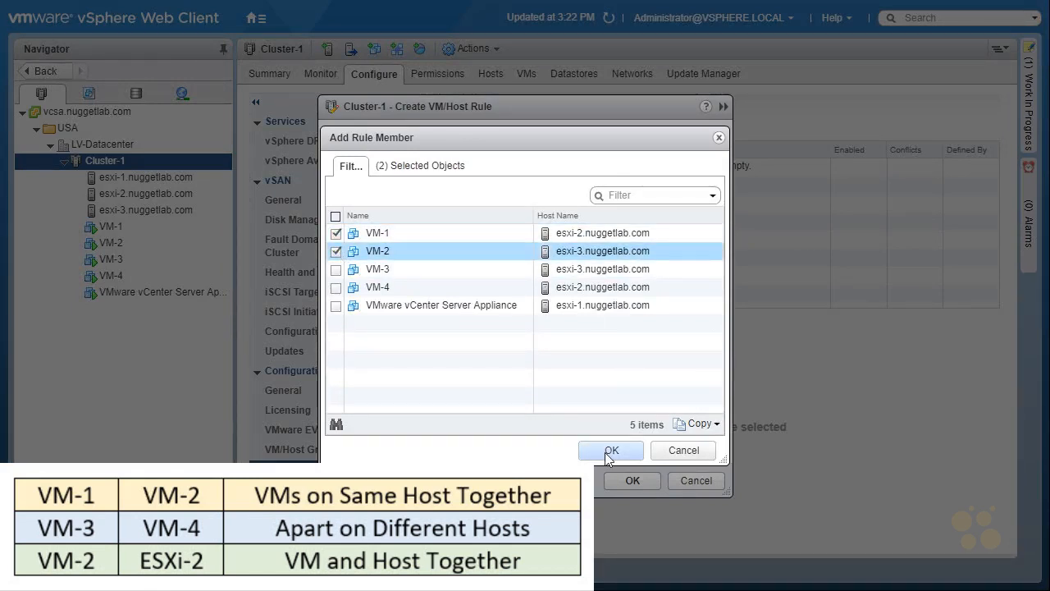
pyautogui.moveTo(583, 222)
pyautogui.mouseDown()
pyautogui.moveTo(534, 226)
pyautogui.moveTo(574, 264)
pyautogui.moveTo(661, 265)
pyautogui.moveTo(579, 220)
pyautogui.mouseUp()
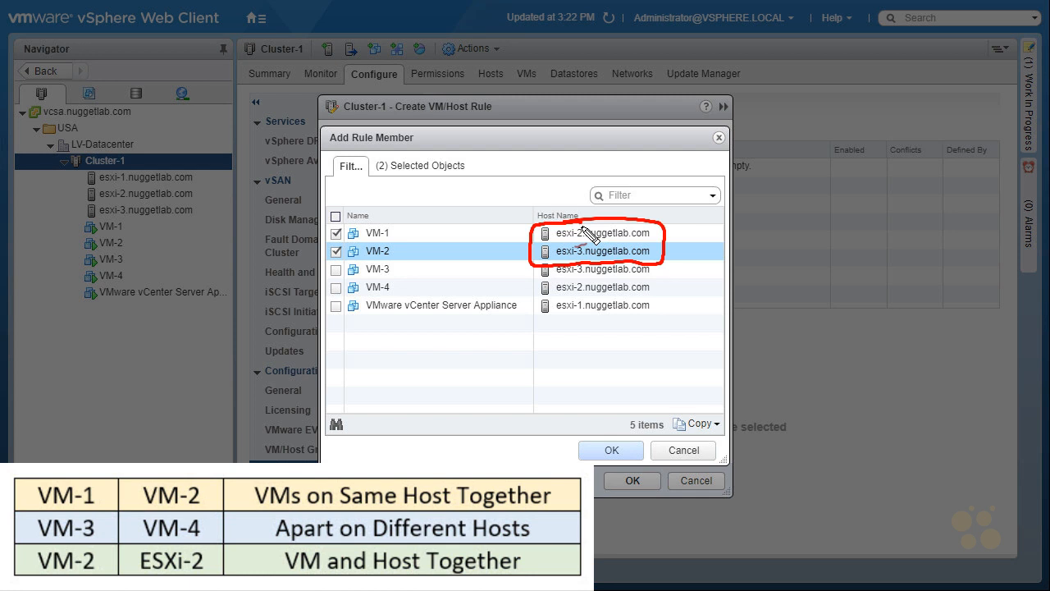
pyautogui.click(614, 451)
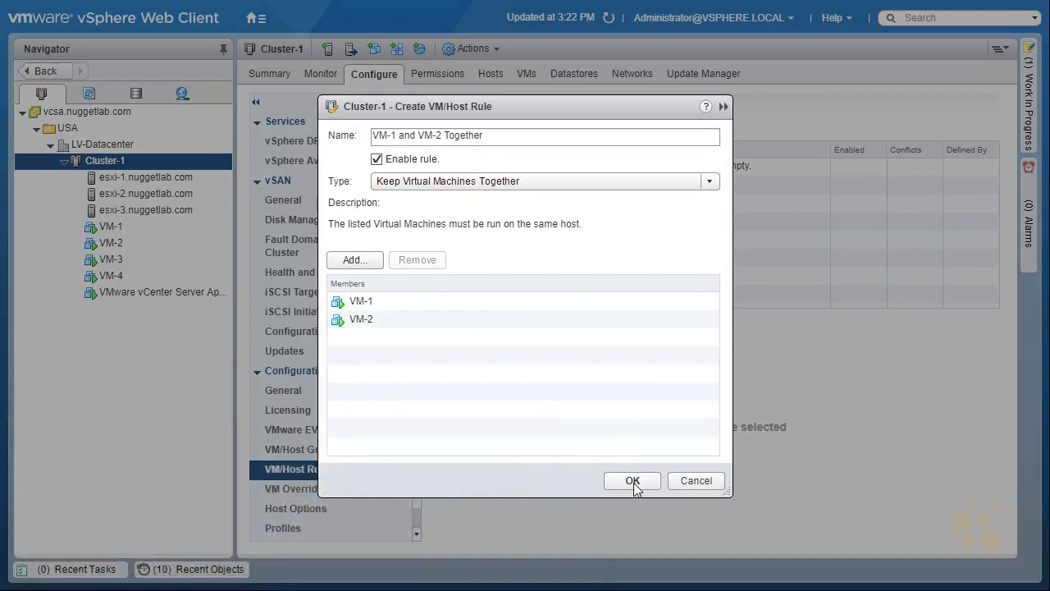
pyautogui.click(633, 484)
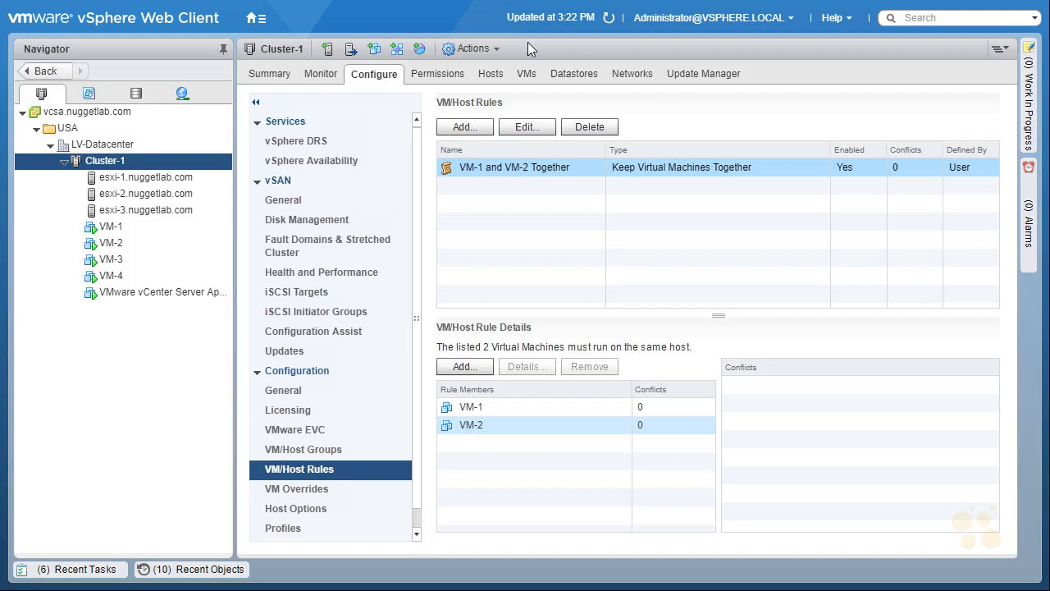
# Refresh the cluster's VM list to review which host each VM runs on.
pyautogui.click(527, 77)
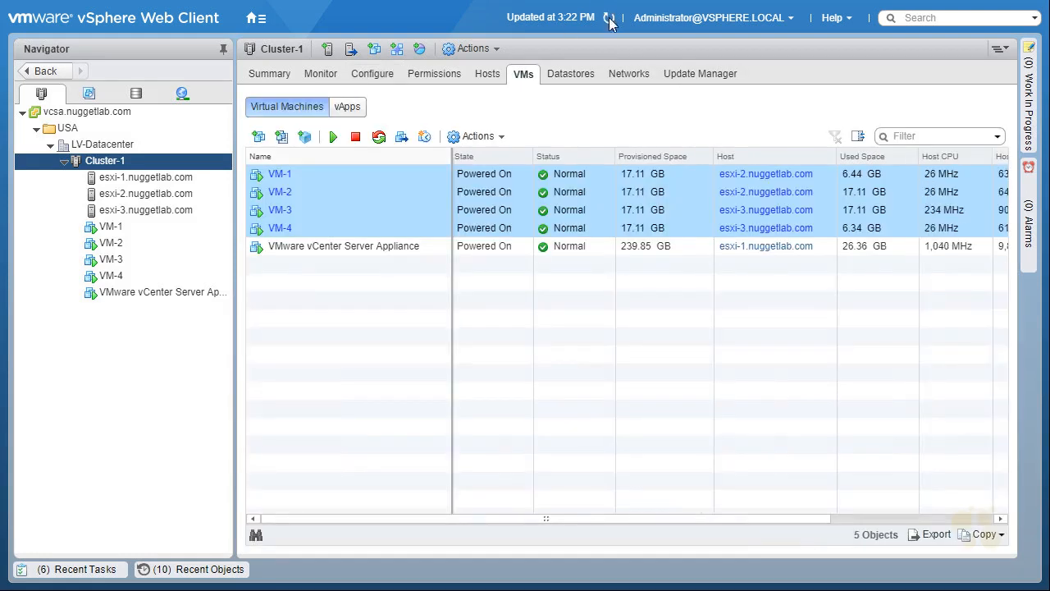
pyautogui.click(608, 18)
pyautogui.moveTo(241, 160)
pyautogui.mouseDown()
pyautogui.moveTo(250, 210)
pyautogui.moveTo(314, 201)
pyautogui.moveTo(243, 204)
pyautogui.mouseUp()
pyautogui.moveTo(708, 164)
pyautogui.mouseDown()
pyautogui.moveTo(706, 201)
pyautogui.moveTo(827, 171)
pyautogui.moveTo(767, 212)
pyautogui.moveTo(706, 210)
pyautogui.mouseUp()
pyautogui.moveTo(700, 293); pyautogui.dragTo(711, 289)
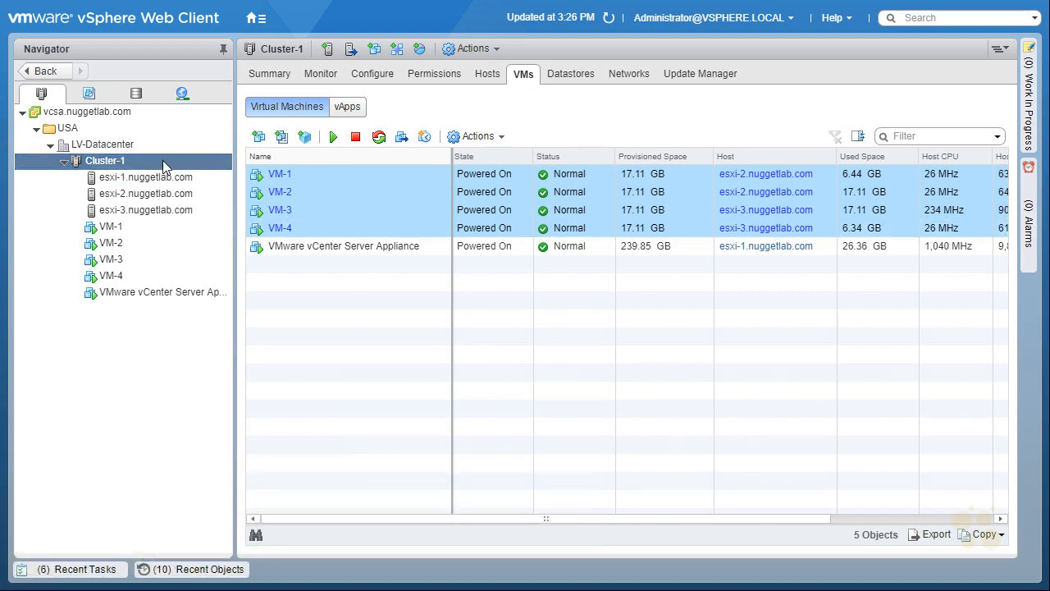
# Start another VM/Host rule named "VM-3 and VM-4 Apart" with type Separate Virtual Machines.
pyautogui.click(368, 78)
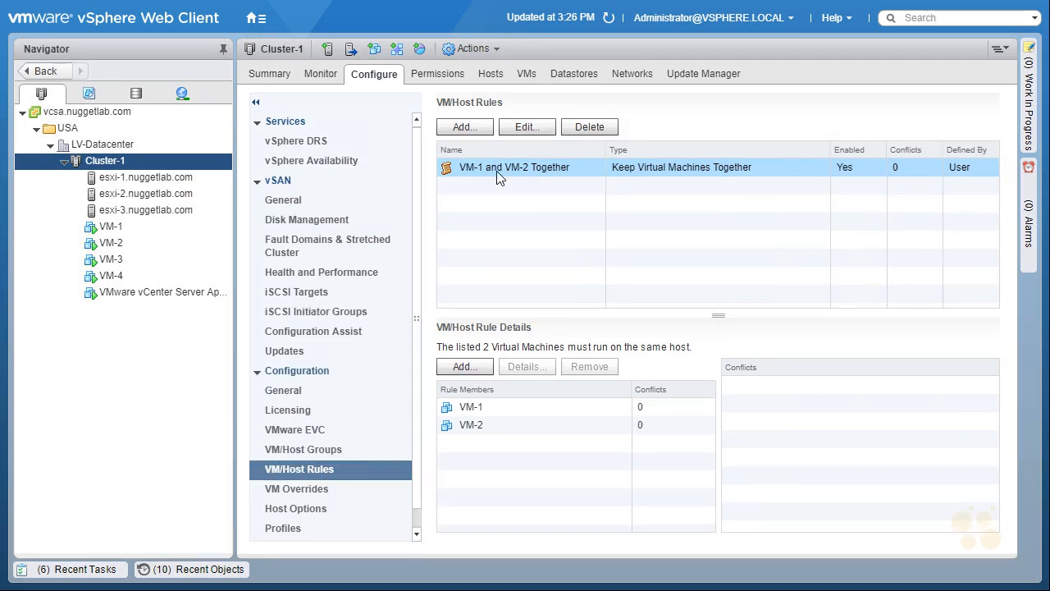
pyautogui.click(462, 128)
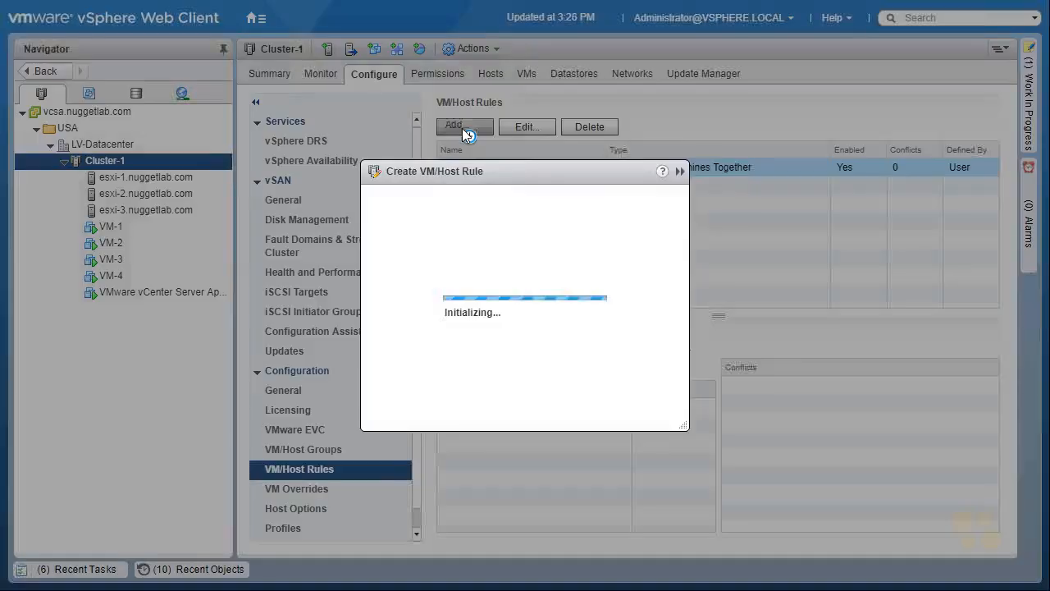
pyautogui.write('VM-3 and VM-4 Apart')
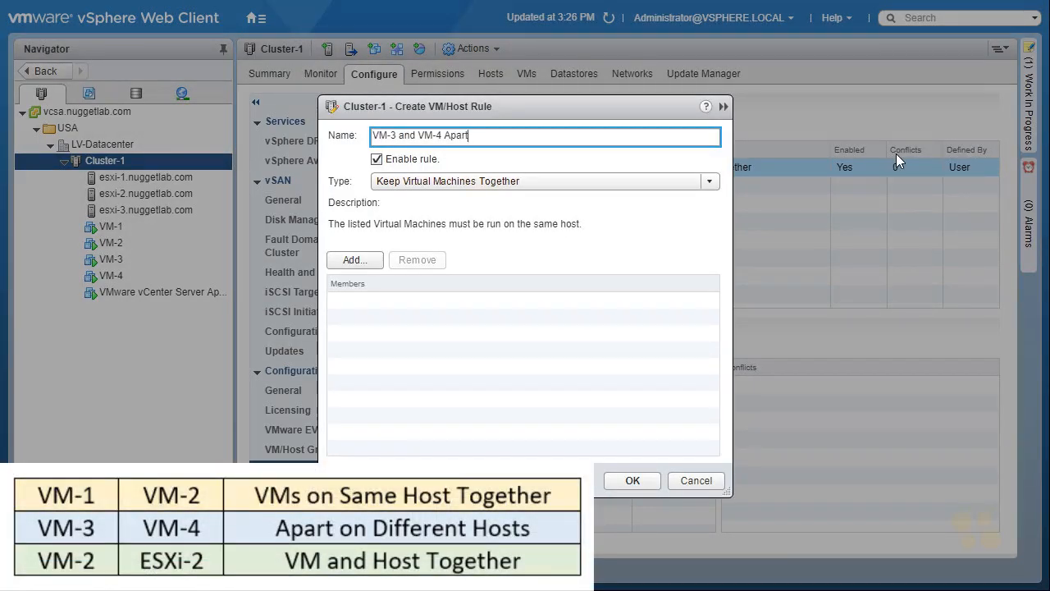
pyautogui.click(710, 182)
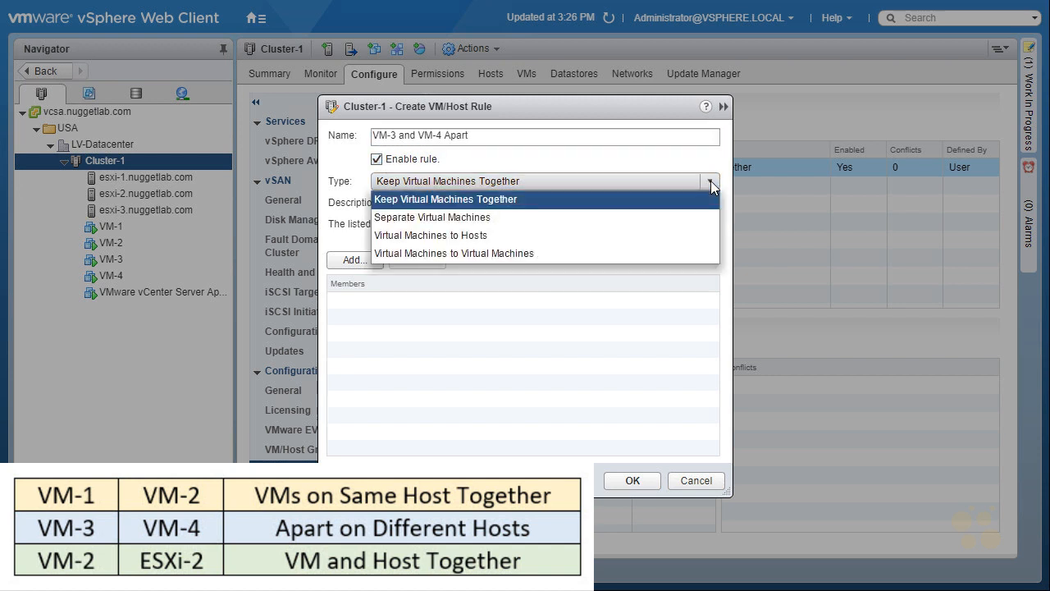
pyautogui.click(459, 221)
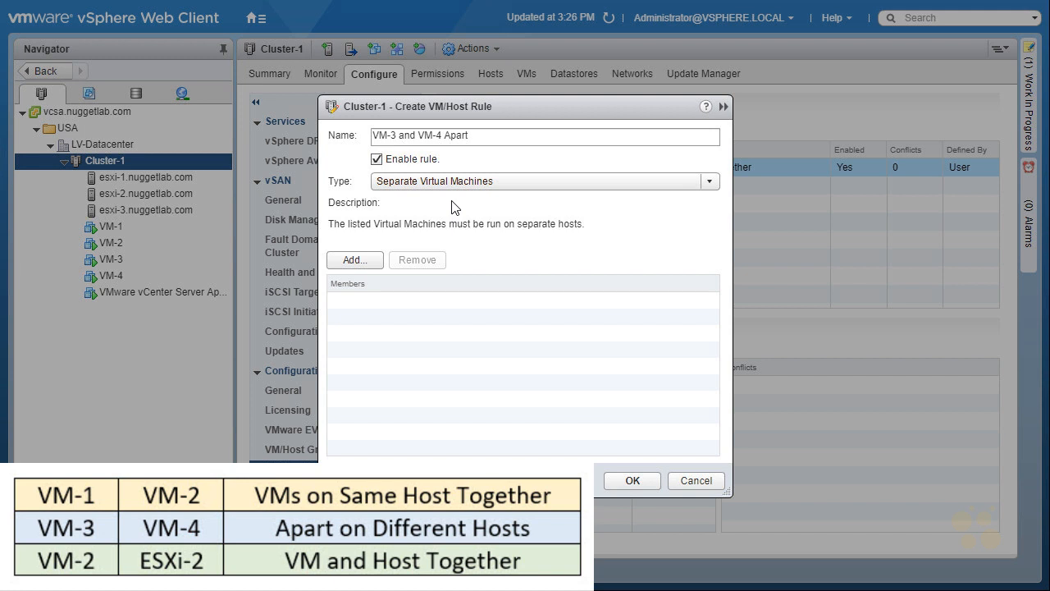
# Add VM-3 and VM-4 as members of the separation rule.
pyautogui.click(367, 264)
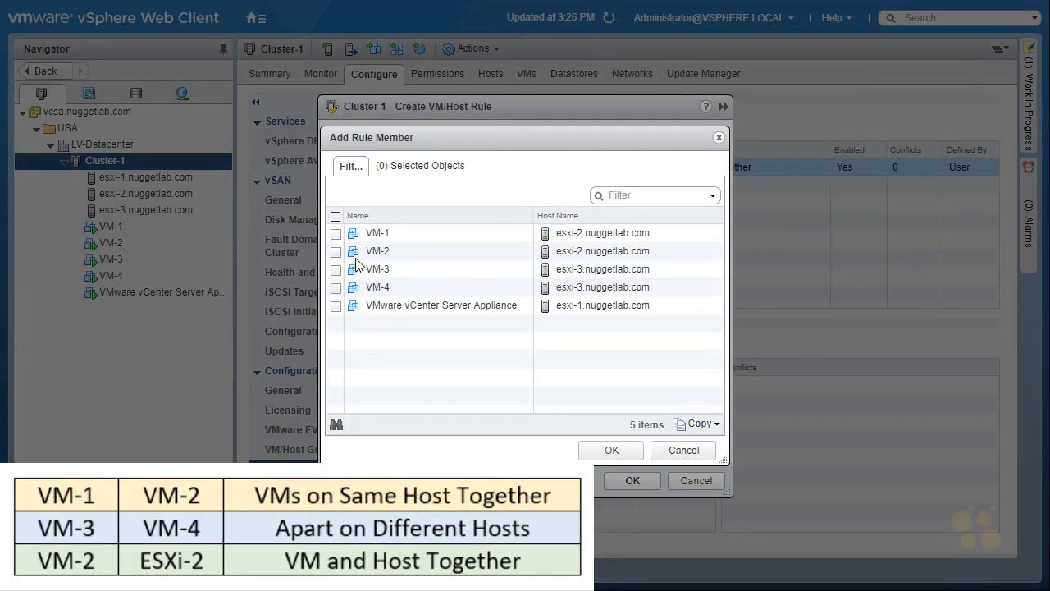
pyautogui.click(335, 269)
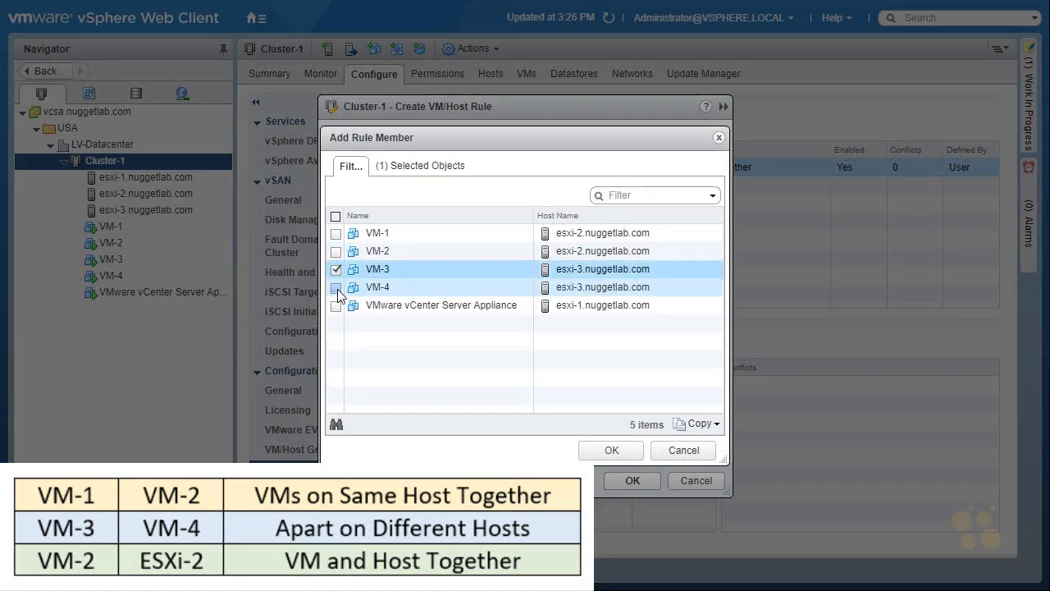
pyautogui.click(337, 288)
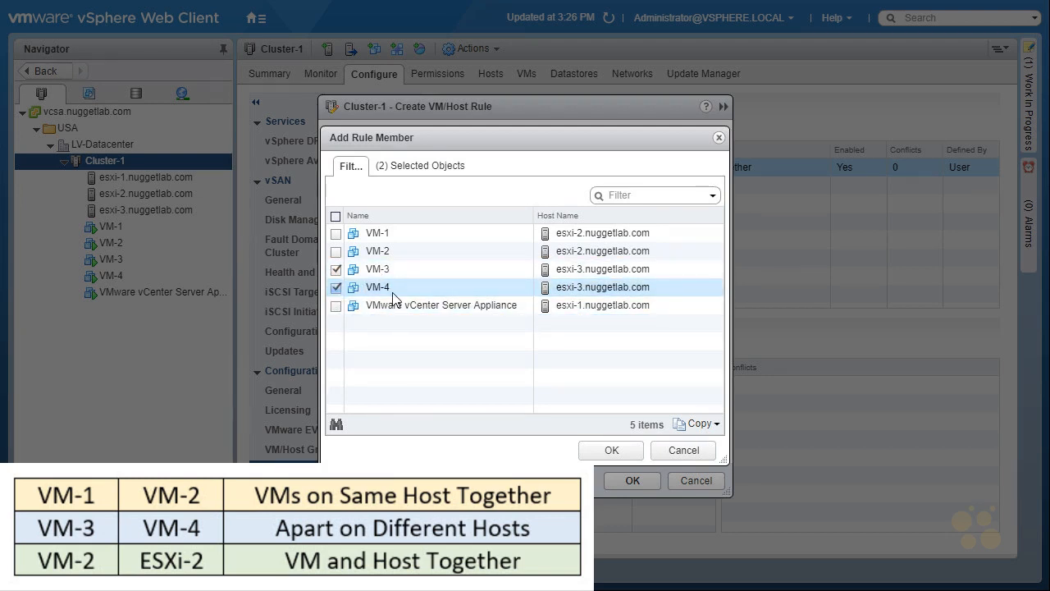
pyautogui.click(607, 452)
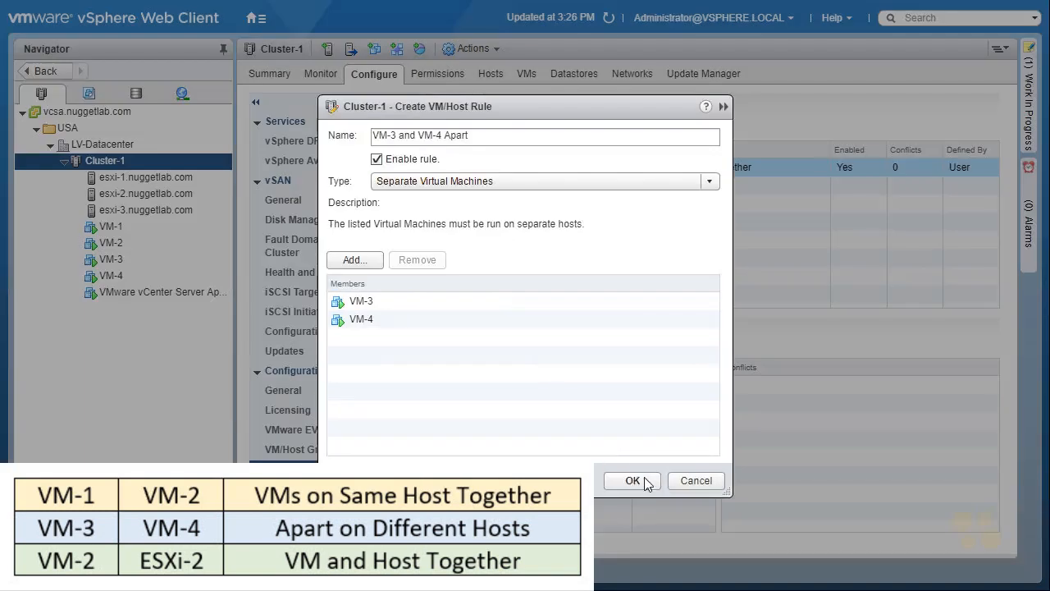
# Create the VM-3 and VM-4 separation rule and refresh the cluster's VM list to check each VM's host.
pyautogui.click(633, 482)
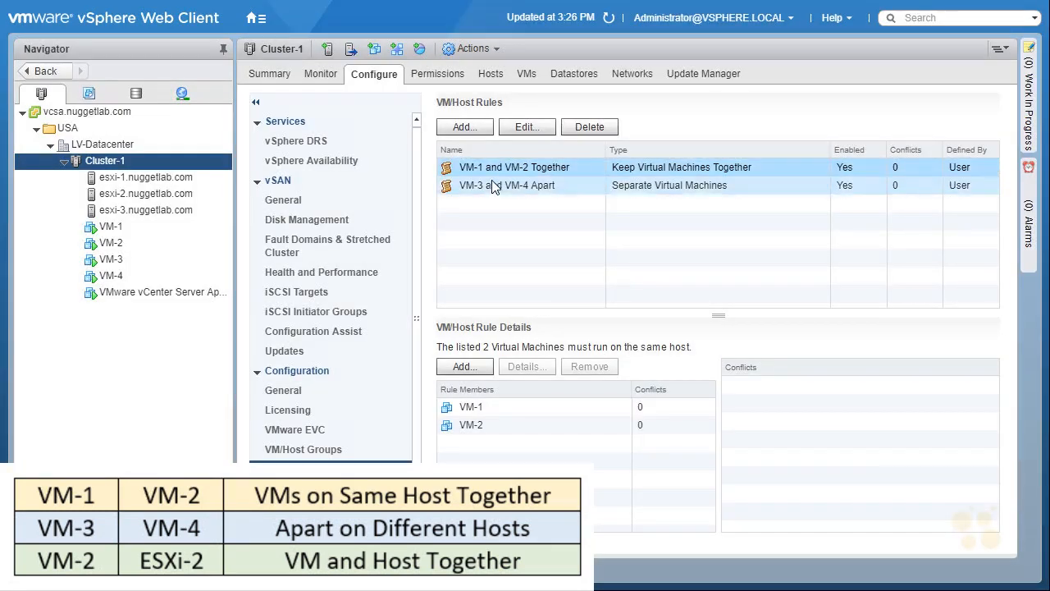
pyautogui.click(525, 74)
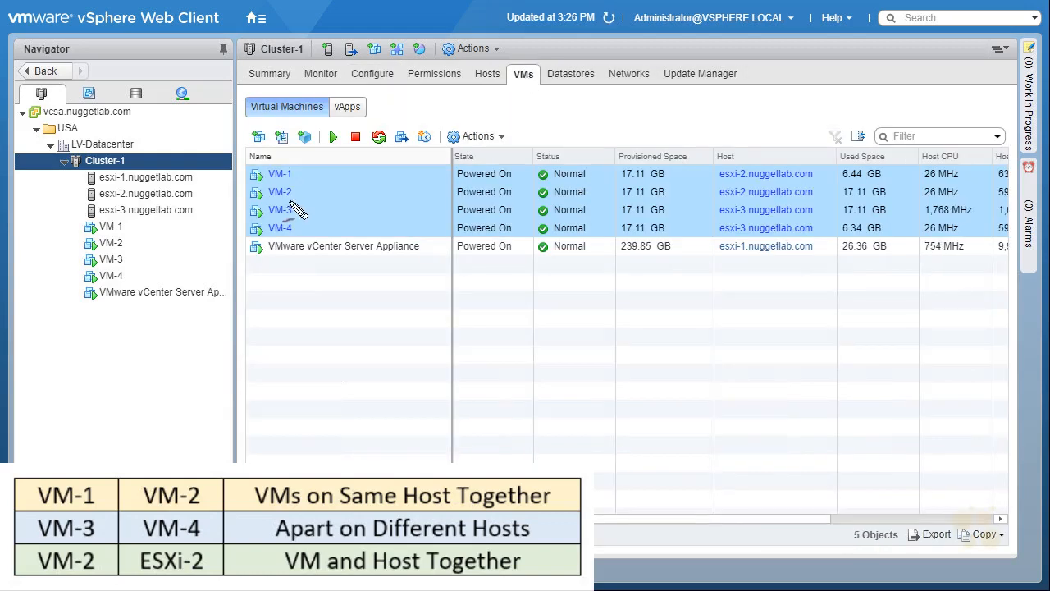
pyautogui.moveTo(285, 201)
pyautogui.mouseDown()
pyautogui.moveTo(283, 242)
pyautogui.moveTo(316, 205)
pyautogui.mouseUp()
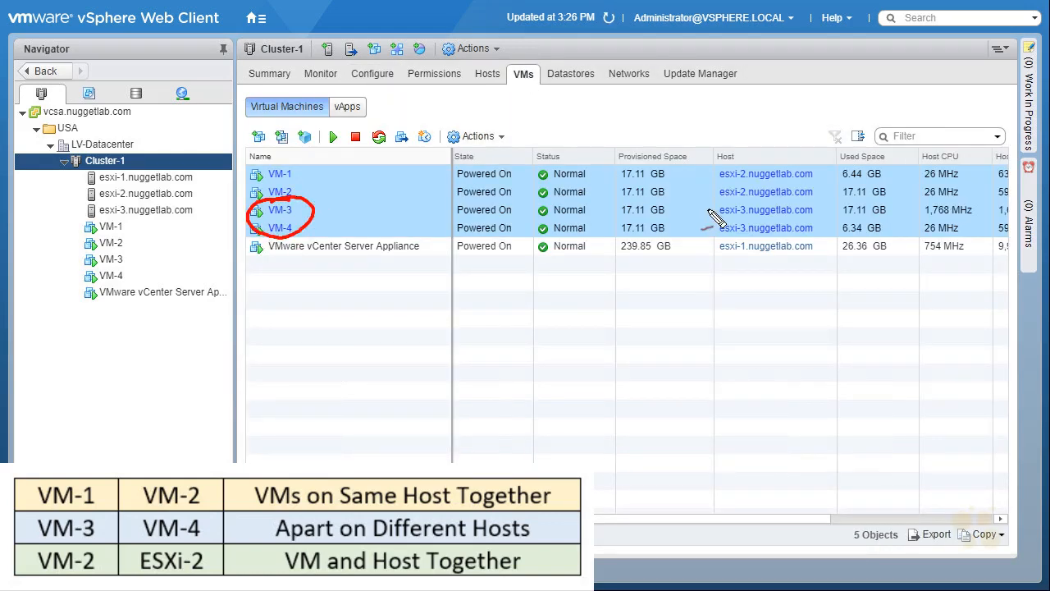
pyautogui.moveTo(707, 209)
pyautogui.mouseDown()
pyautogui.moveTo(827, 215)
pyautogui.moveTo(812, 246)
pyautogui.moveTo(711, 246)
pyautogui.mouseUp()
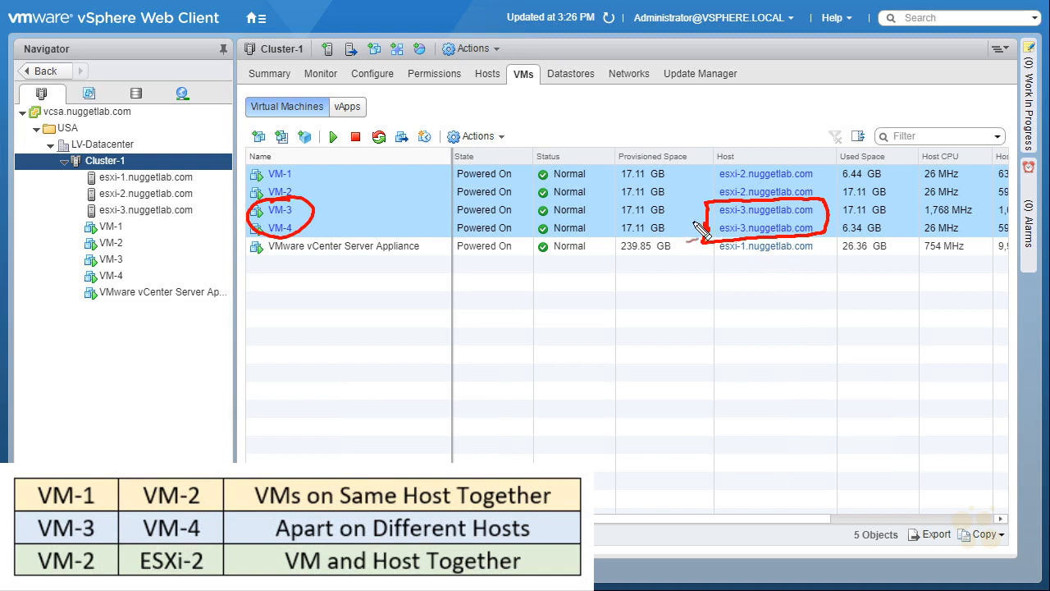
pyautogui.press('Escape')
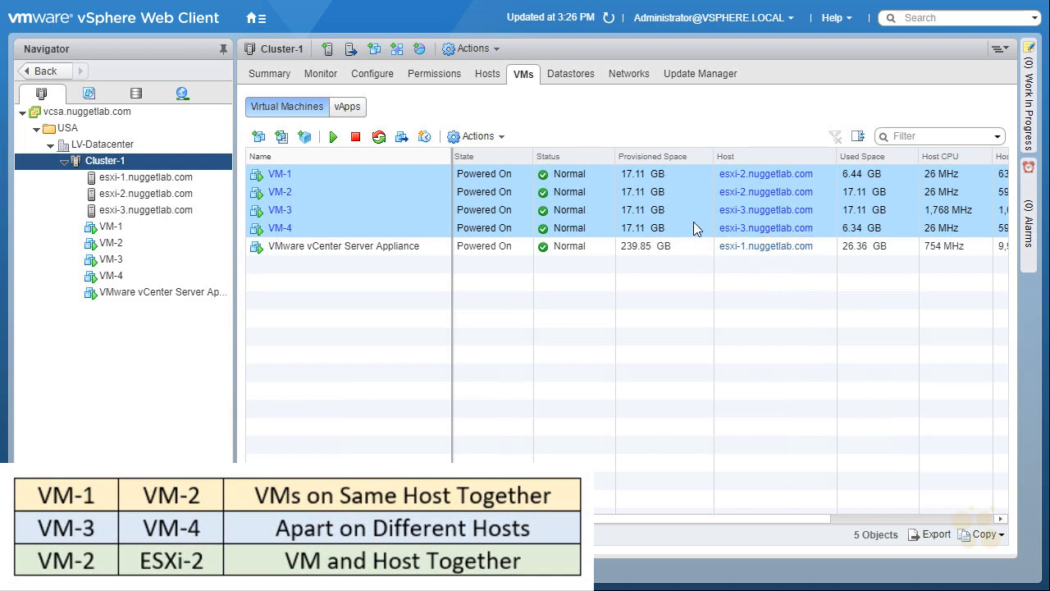
pyautogui.click(609, 18)
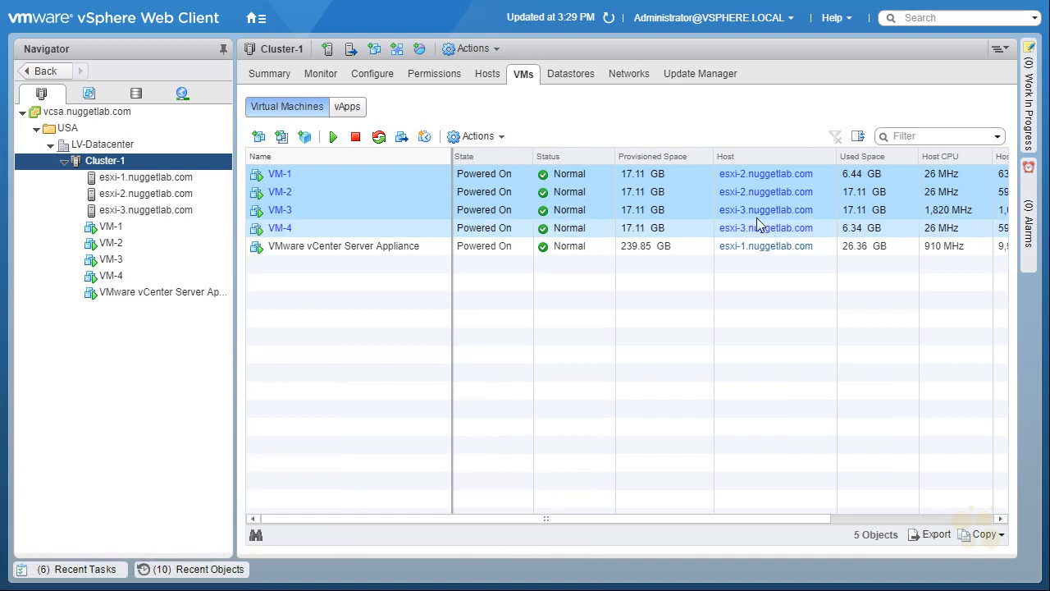
# Review the recent migration tasks and refresh the cluster's VM list.
pyautogui.click(81, 572)
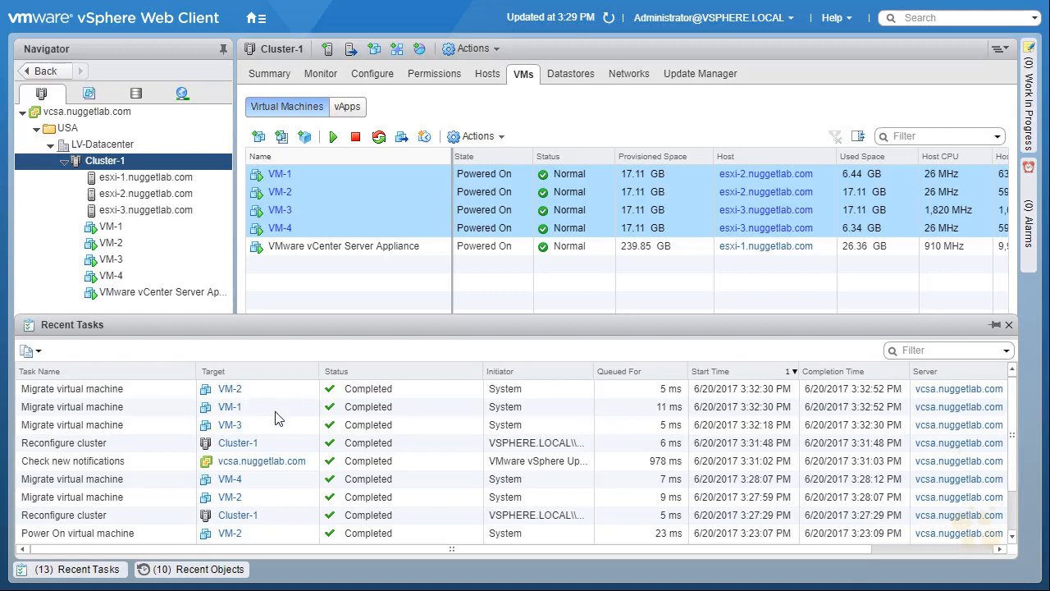
pyautogui.click(84, 572)
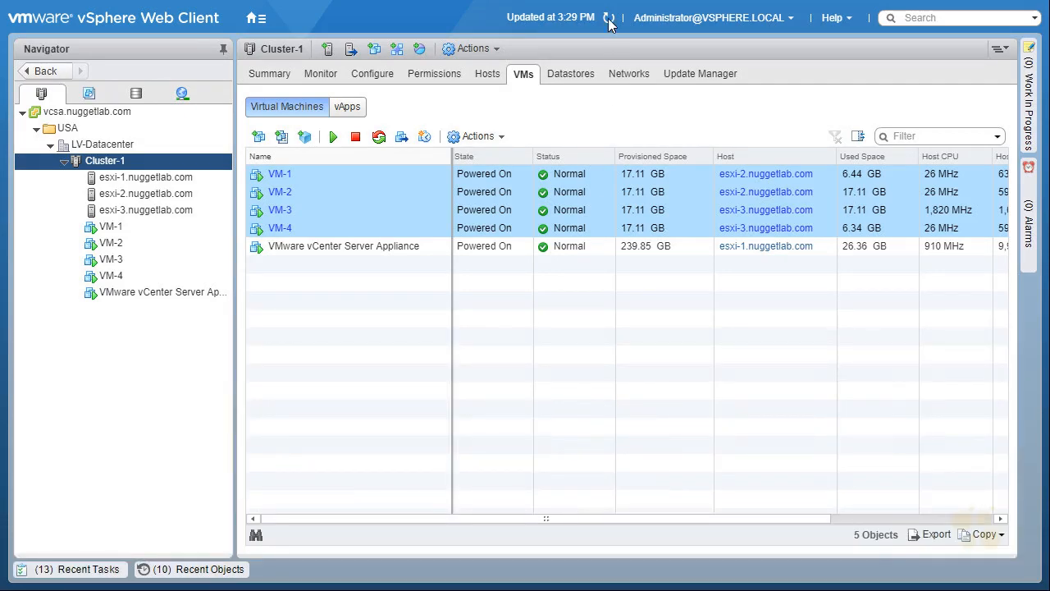
pyautogui.click(608, 17)
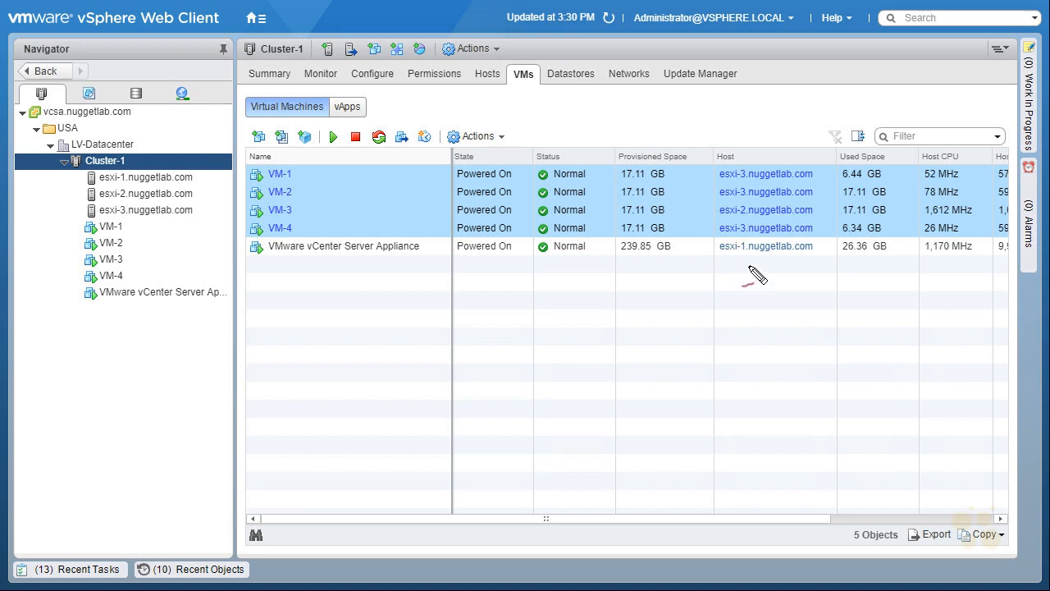
pyautogui.moveTo(243, 166)
pyautogui.mouseDown()
pyautogui.moveTo(246, 202)
pyautogui.moveTo(312, 200)
pyautogui.moveTo(256, 205)
pyautogui.moveTo(443, 137)
pyautogui.moveTo(700, 135)
pyautogui.moveTo(682, 164)
pyautogui.mouseUp()
pyautogui.moveTo(710, 285); pyautogui.dragTo(720, 282)
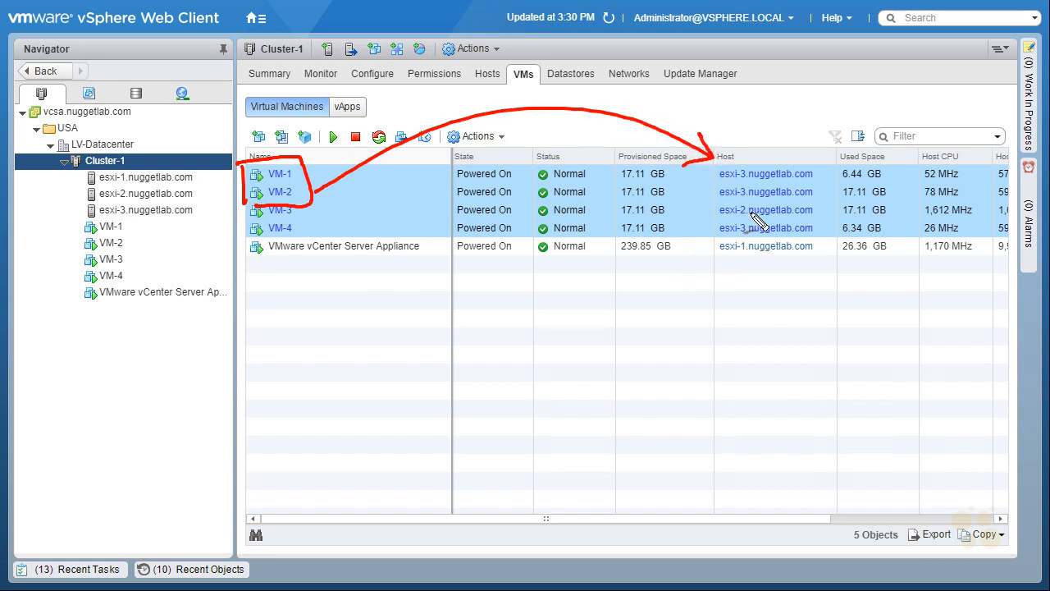
pyautogui.moveTo(708, 214)
pyautogui.mouseDown()
pyautogui.moveTo(708, 203)
pyautogui.moveTo(824, 199)
pyautogui.moveTo(823, 236)
pyautogui.moveTo(708, 244)
pyautogui.mouseUp()
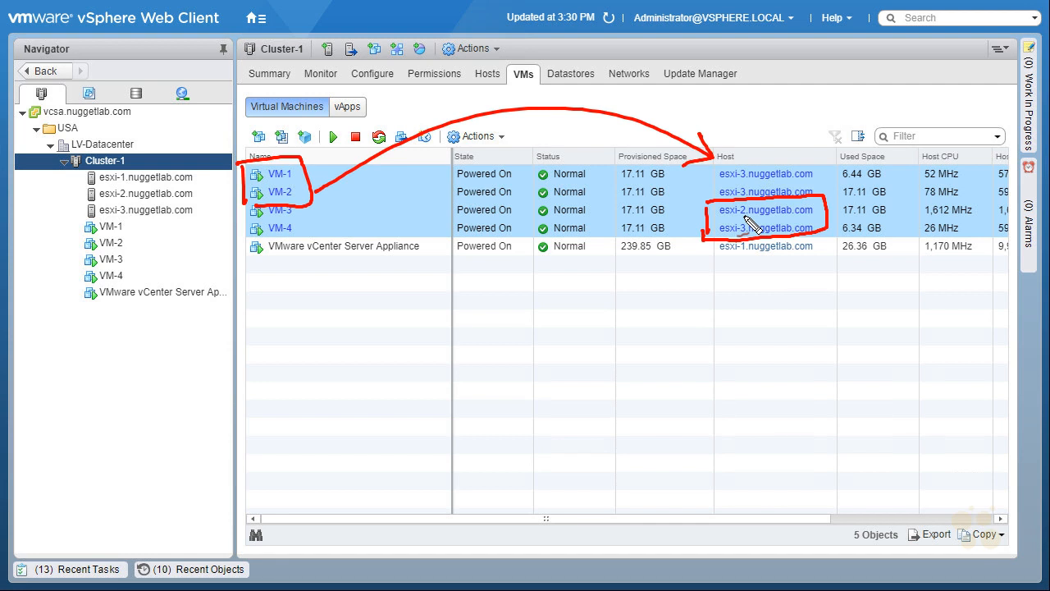
pyautogui.moveTo(764, 120); pyautogui.dragTo(752, 155)
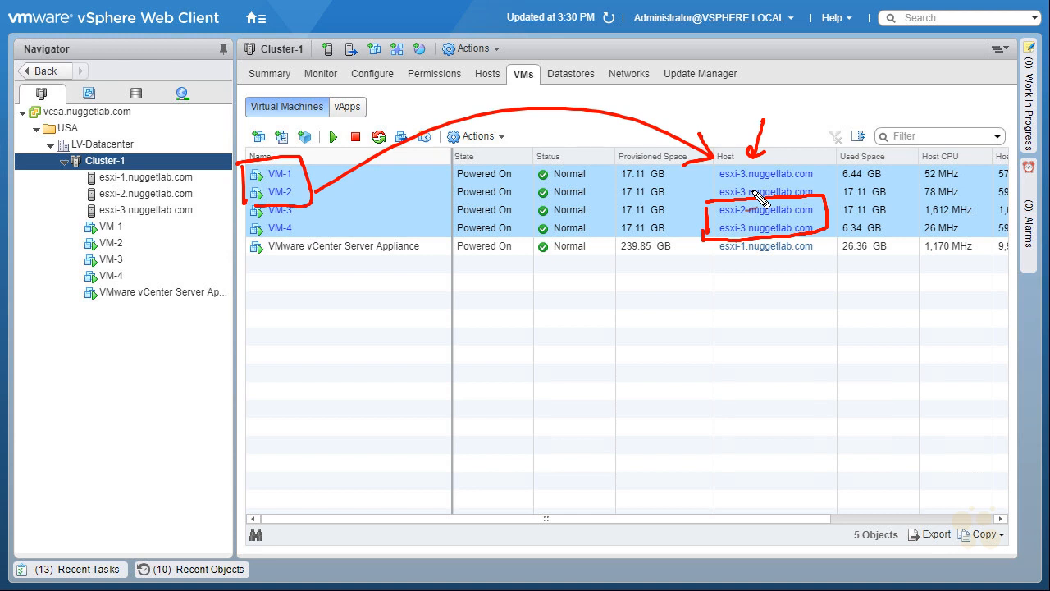
pyautogui.press('Escape')
pyautogui.hotkey('ctrl', 'shift', 'd')
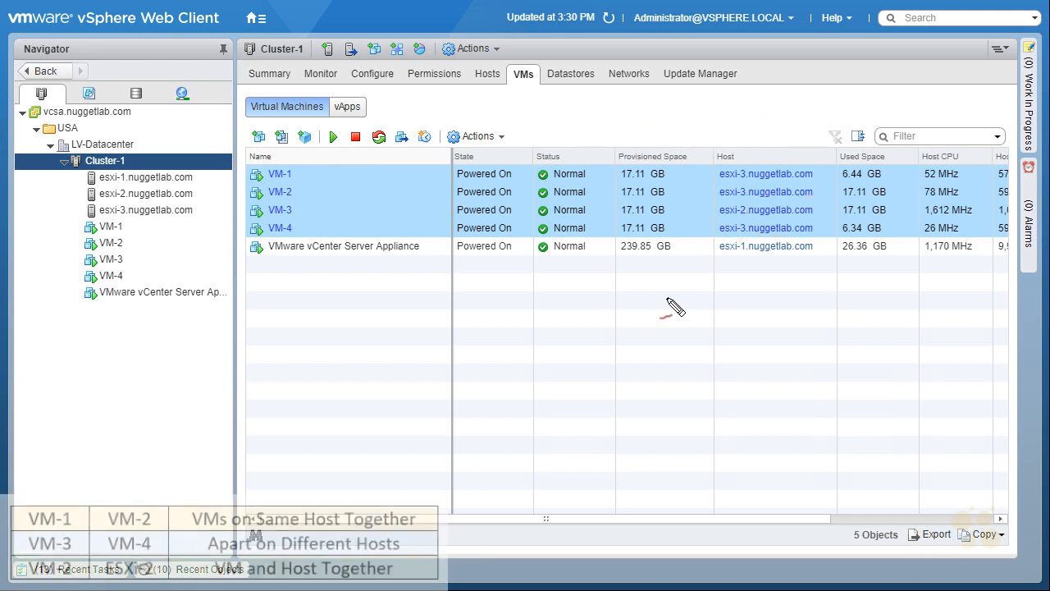
pyautogui.moveTo(273, 203)
pyautogui.mouseDown()
pyautogui.moveTo(304, 187)
pyautogui.moveTo(275, 200)
pyautogui.mouseUp()
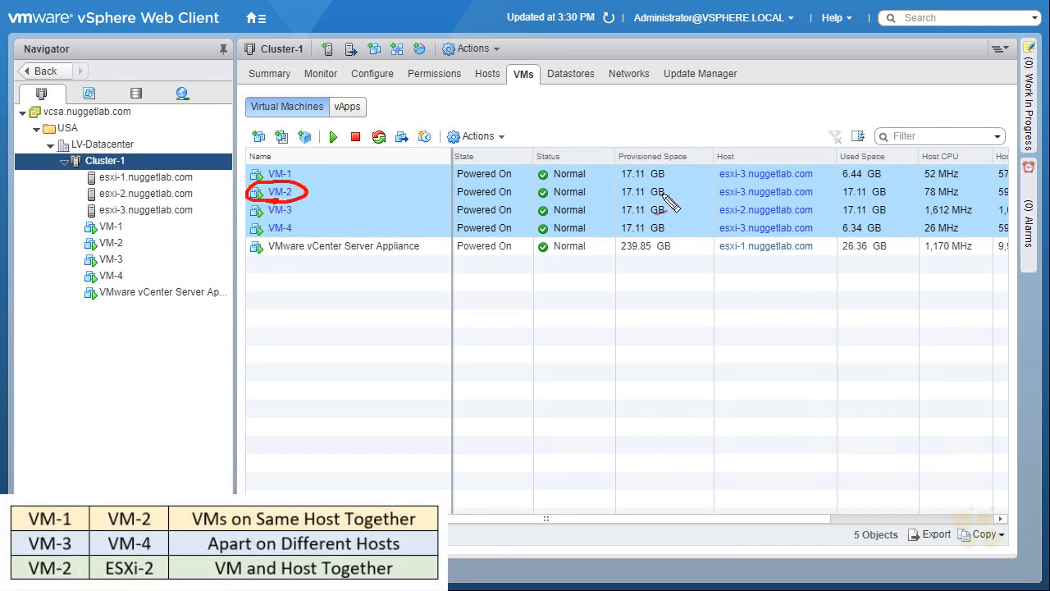
pyautogui.moveTo(720, 198)
pyautogui.mouseDown()
pyautogui.moveTo(822, 192)
pyautogui.moveTo(715, 189)
pyautogui.moveTo(808, 192)
pyautogui.mouseUp()
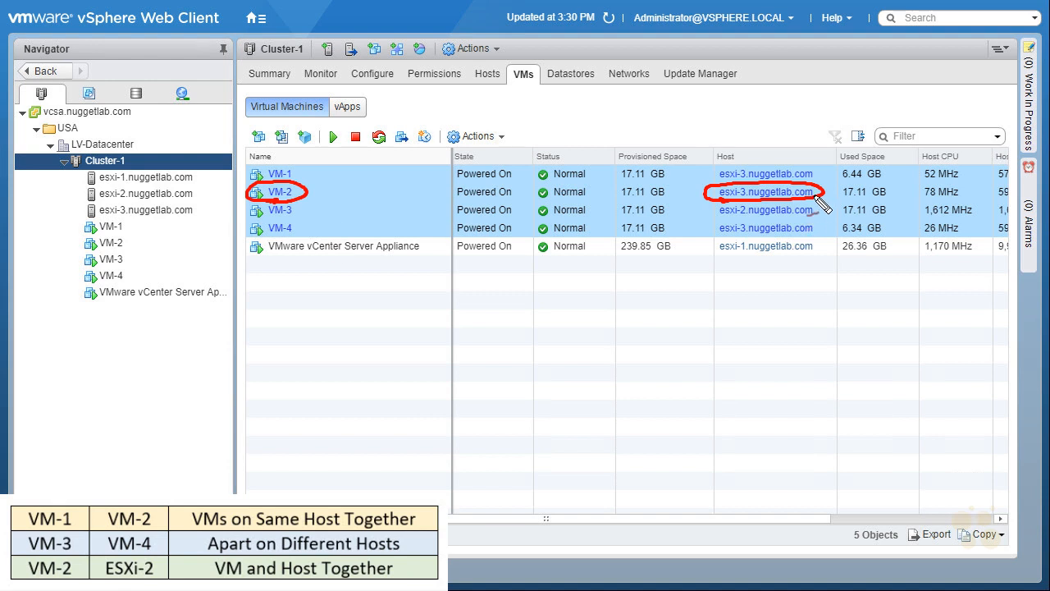
pyautogui.moveTo(250, 195)
pyautogui.mouseDown()
pyautogui.moveTo(283, 342)
pyautogui.moveTo(261, 345)
pyautogui.mouseUp()
pyautogui.moveTo(805, 197)
pyautogui.mouseDown()
pyautogui.moveTo(743, 354)
pyautogui.moveTo(763, 360)
pyautogui.mouseUp()
pyautogui.moveTo(322, 345)
pyautogui.mouseDown()
pyautogui.moveTo(316, 366)
pyautogui.moveTo(394, 356)
pyautogui.mouseUp()
pyautogui.moveTo(641, 343)
pyautogui.mouseDown()
pyautogui.moveTo(644, 366)
pyautogui.moveTo(695, 349)
pyautogui.moveTo(707, 332)
pyautogui.moveTo(682, 325)
pyautogui.mouseUp()
pyautogui.moveTo(289, 207)
pyautogui.mouseDown()
pyautogui.moveTo(326, 314)
pyautogui.moveTo(348, 301)
pyautogui.mouseUp()
pyautogui.moveTo(742, 197); pyautogui.dragTo(671, 322)
pyautogui.moveTo(660, 301); pyautogui.dragTo(688, 312)
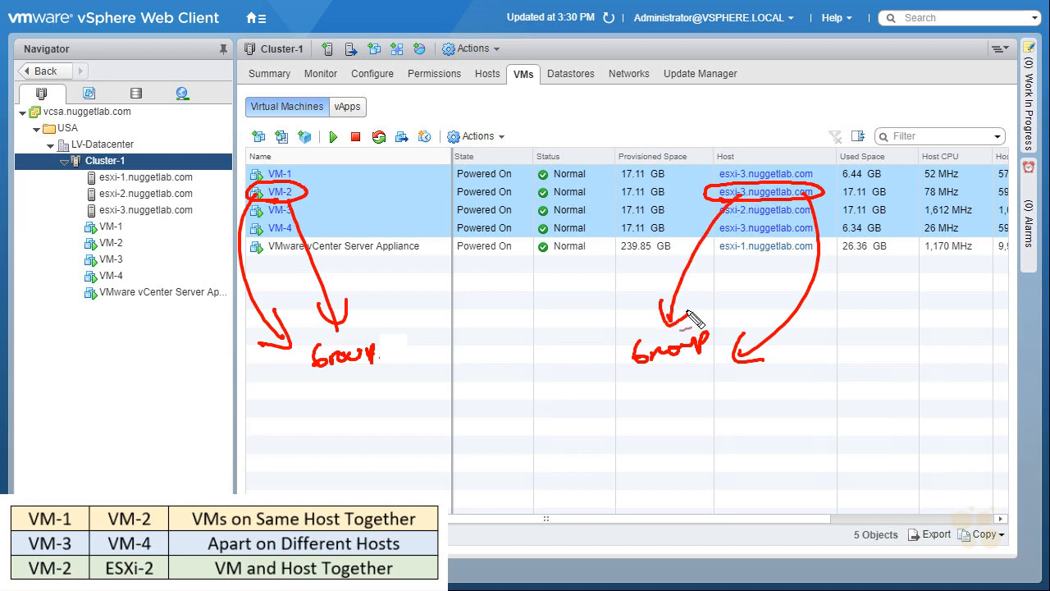
pyautogui.moveTo(334, 376); pyautogui.dragTo(379, 377)
pyautogui.moveTo(655, 370)
pyautogui.mouseDown()
pyautogui.moveTo(656, 389)
pyautogui.moveTo(667, 390)
pyautogui.mouseUp()
pyautogui.moveTo(654, 379); pyautogui.dragTo(681, 377)
pyautogui.moveTo(700, 375)
pyautogui.mouseDown()
pyautogui.moveTo(694, 389)
pyautogui.moveTo(710, 392)
pyautogui.mouseUp()
pyautogui.moveTo(438, 371); pyautogui.dragTo(640, 360)
pyautogui.moveTo(640, 361); pyautogui.dragTo(596, 380)
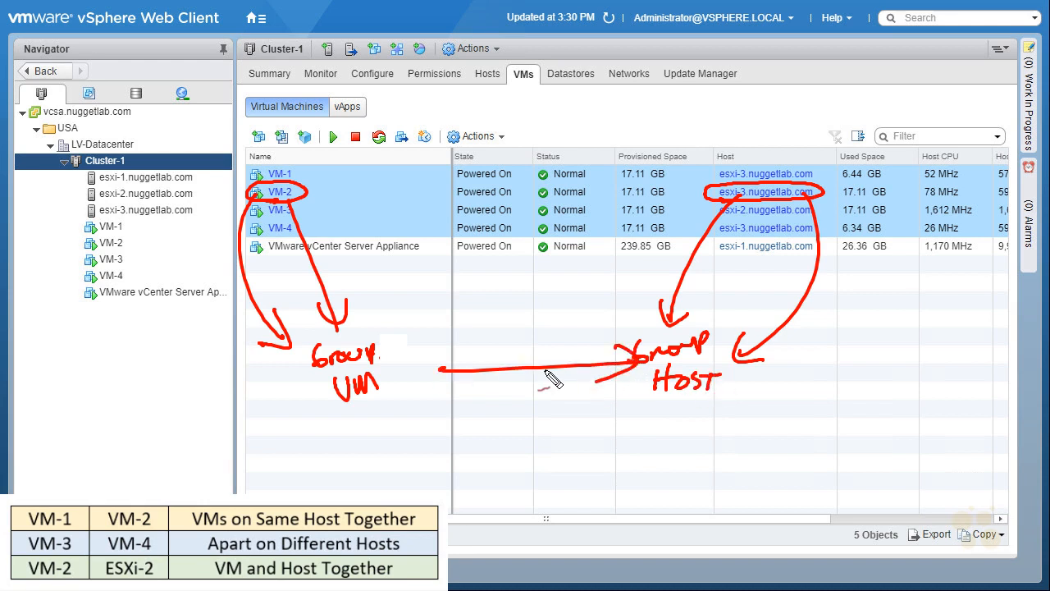
pyautogui.moveTo(466, 347); pyautogui.dragTo(450, 390)
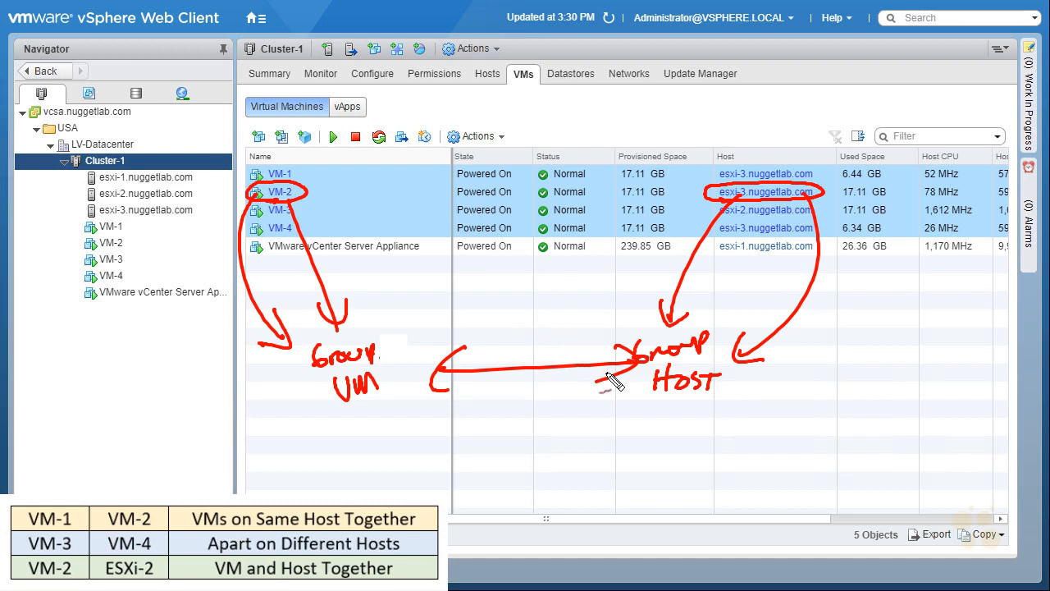
pyautogui.moveTo(506, 306)
pyautogui.mouseDown()
pyautogui.moveTo(511, 353)
pyautogui.moveTo(519, 336)
pyautogui.mouseUp()
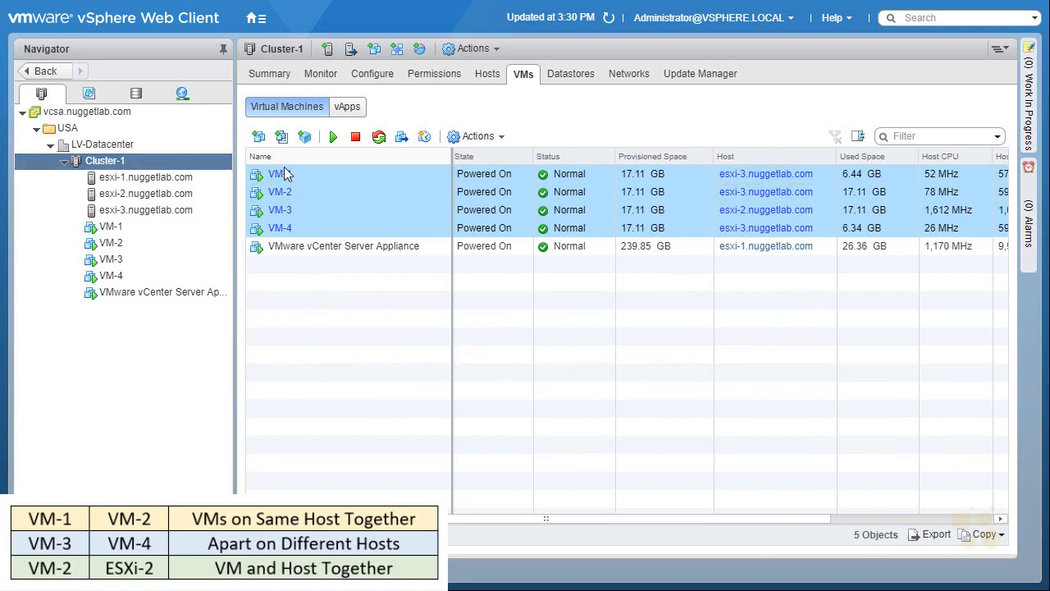
# Create a VM group named VMs for Cluster-1 containing VM-2.
pyautogui.click(369, 75)
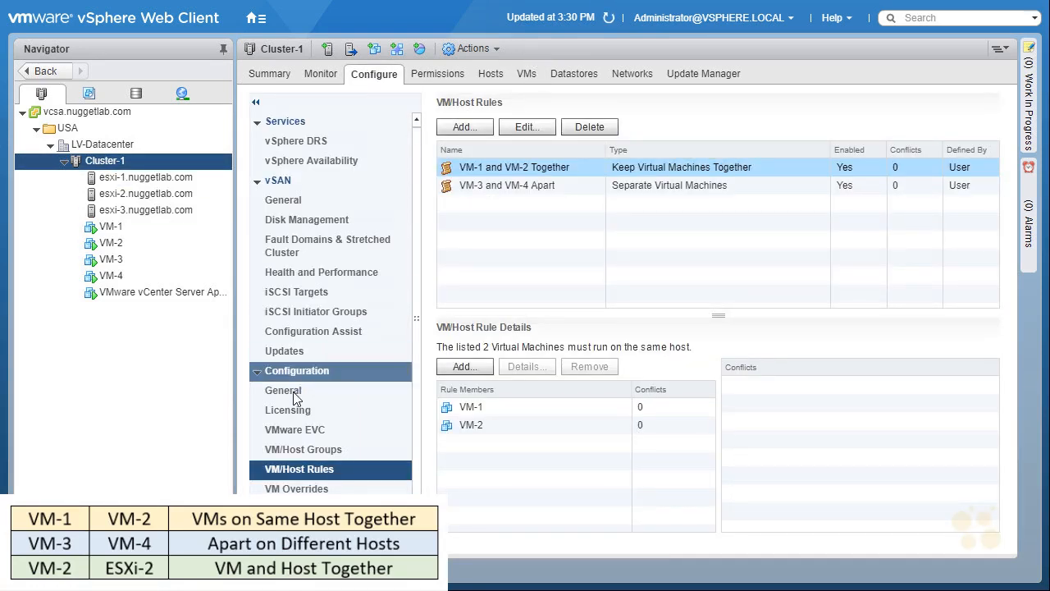
pyautogui.click(300, 449)
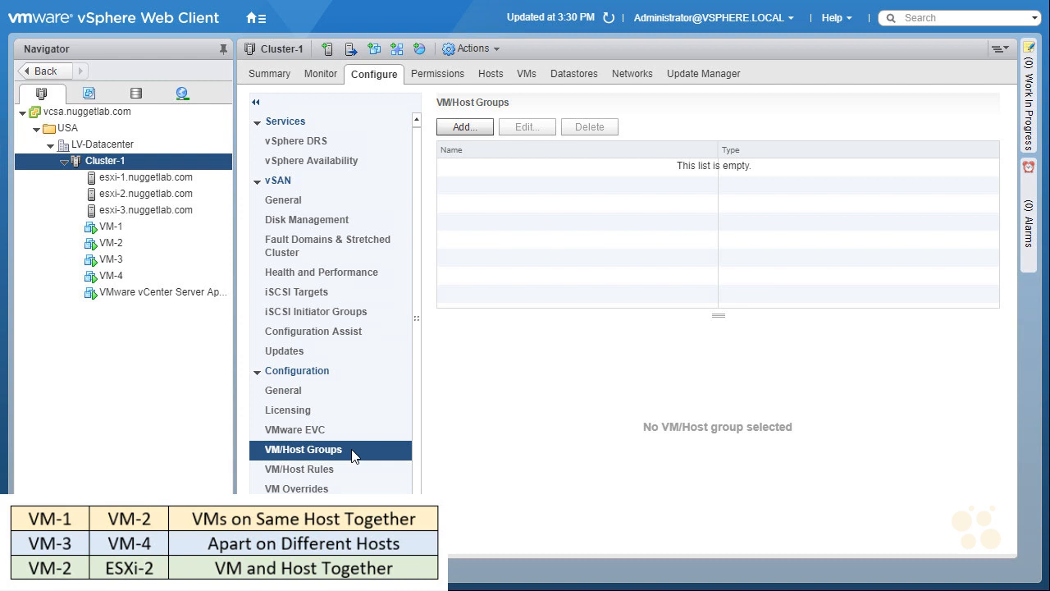
pyautogui.click(465, 127)
pyautogui.write('VMs')
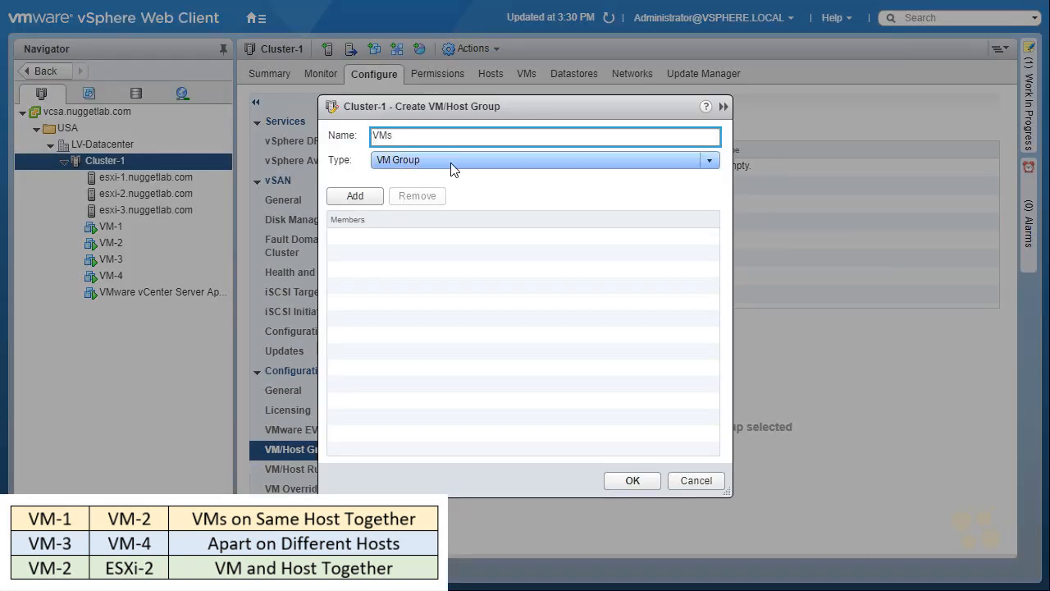
pyautogui.click(451, 162)
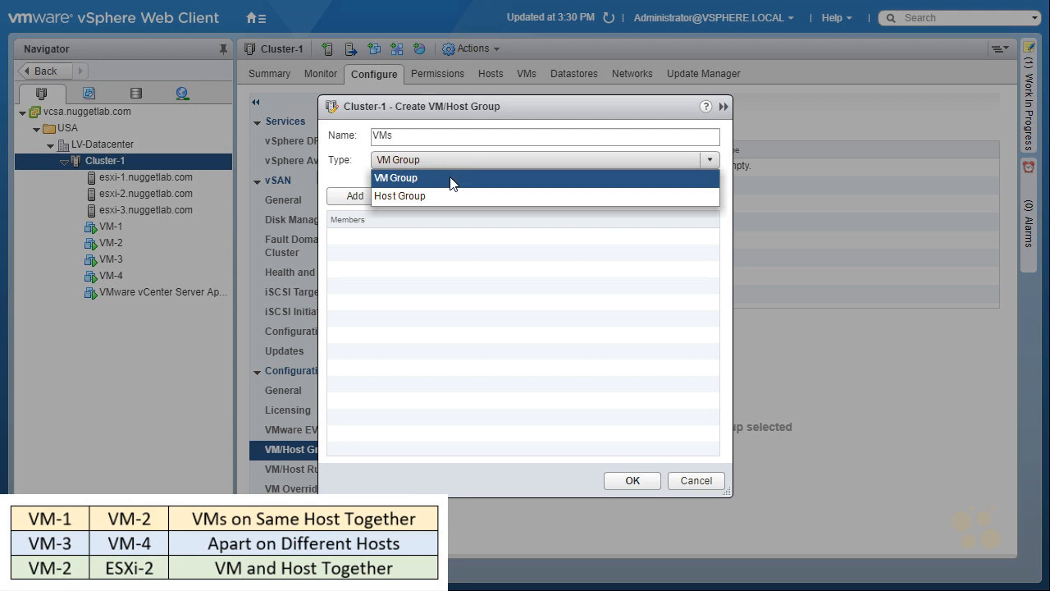
pyautogui.click(450, 178)
pyautogui.click(354, 198)
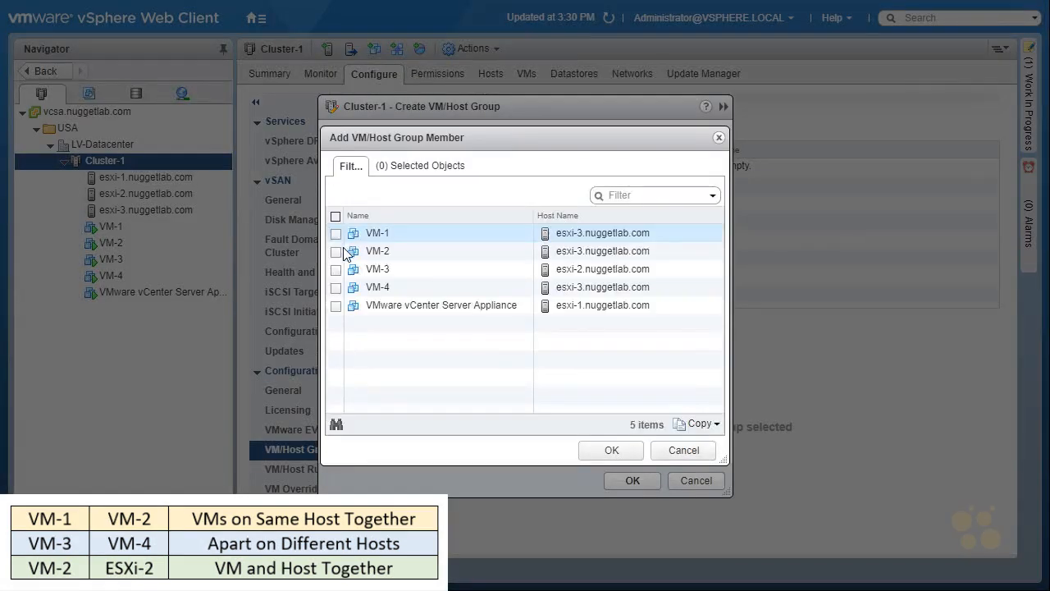
pyautogui.click(335, 251)
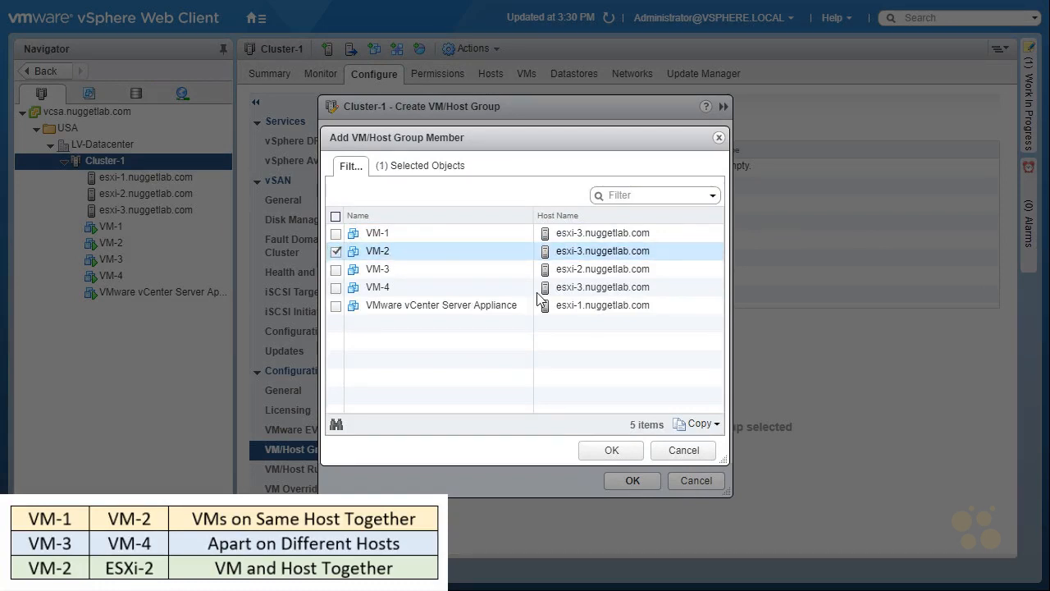
pyautogui.click(616, 451)
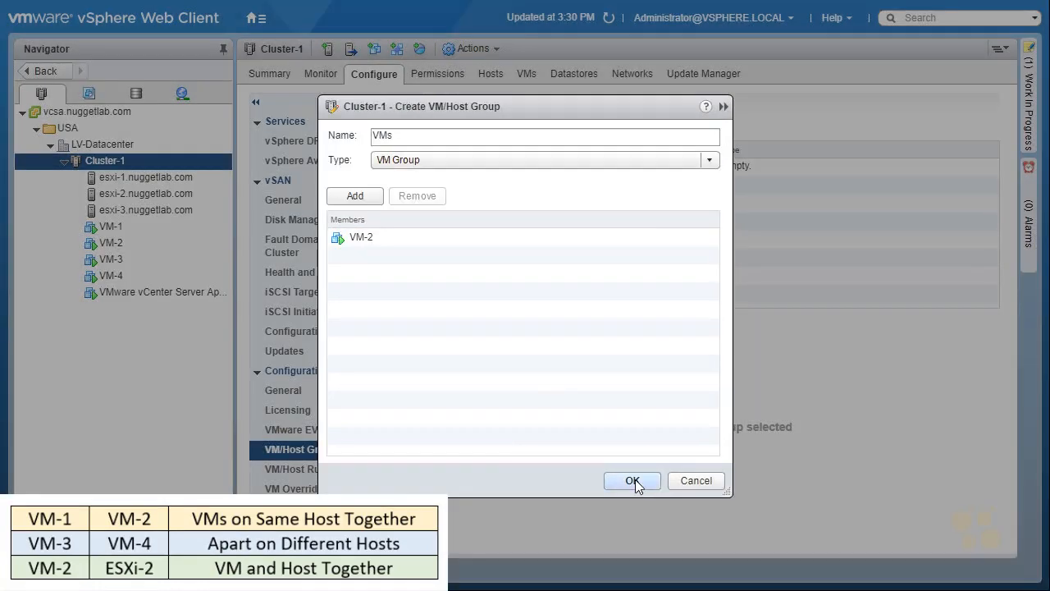
pyautogui.click(635, 479)
# Create a host group named "Our host group" containing esxi-2.nuggetlab.com.
pyautogui.click(468, 128)
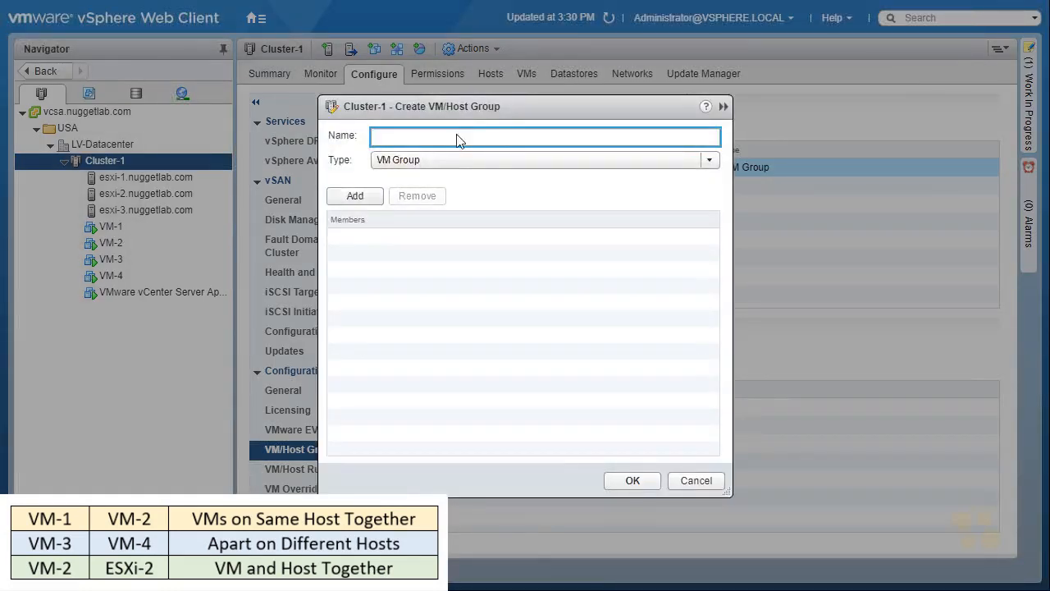
pyautogui.click(453, 161)
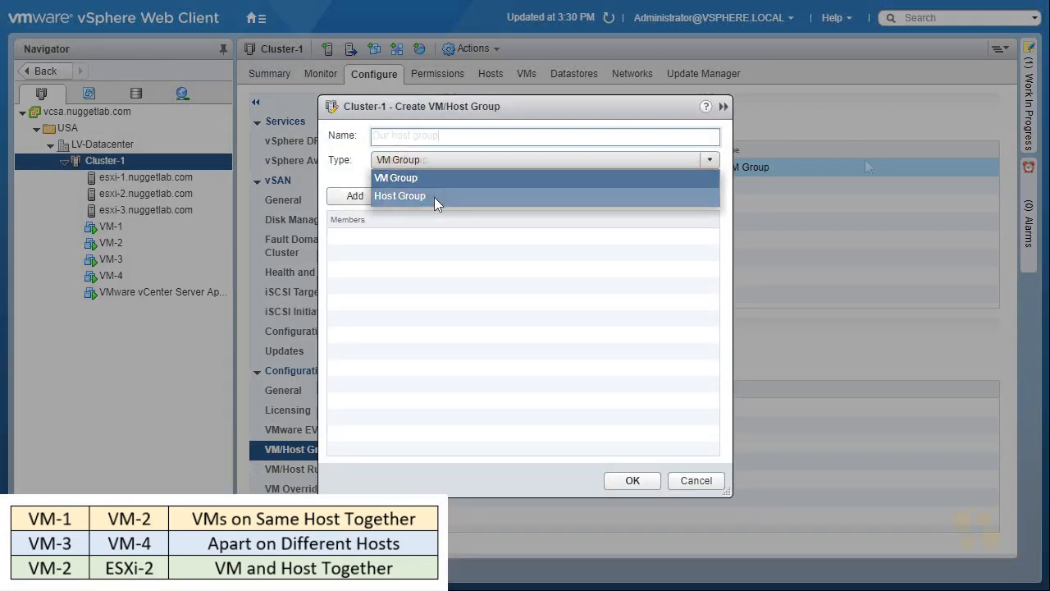
pyautogui.click(434, 197)
pyautogui.click(572, 136)
pyautogui.write('Our host group')
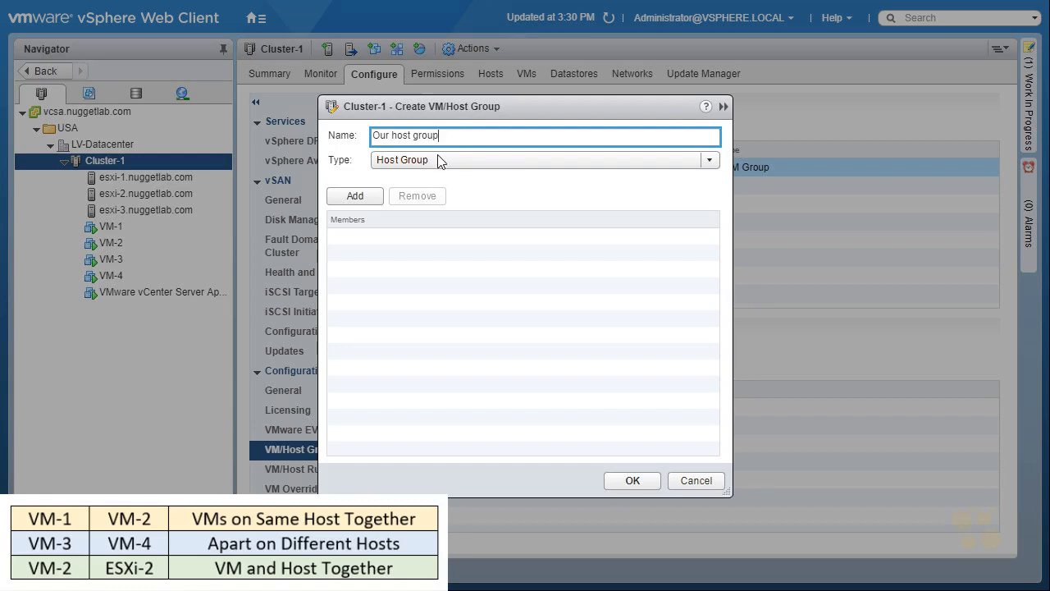
pyautogui.click(354, 197)
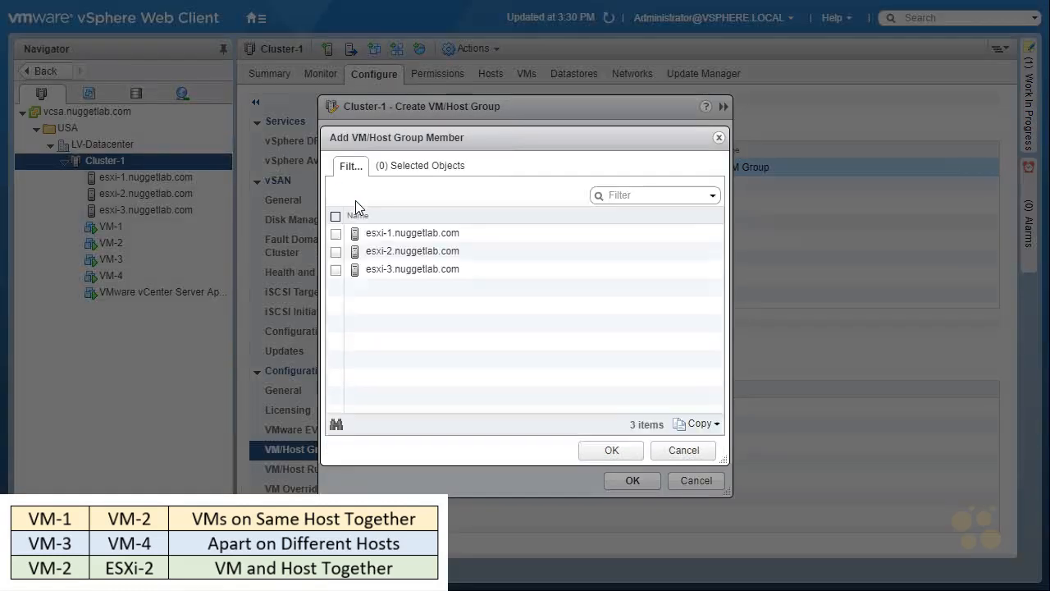
pyautogui.click(336, 252)
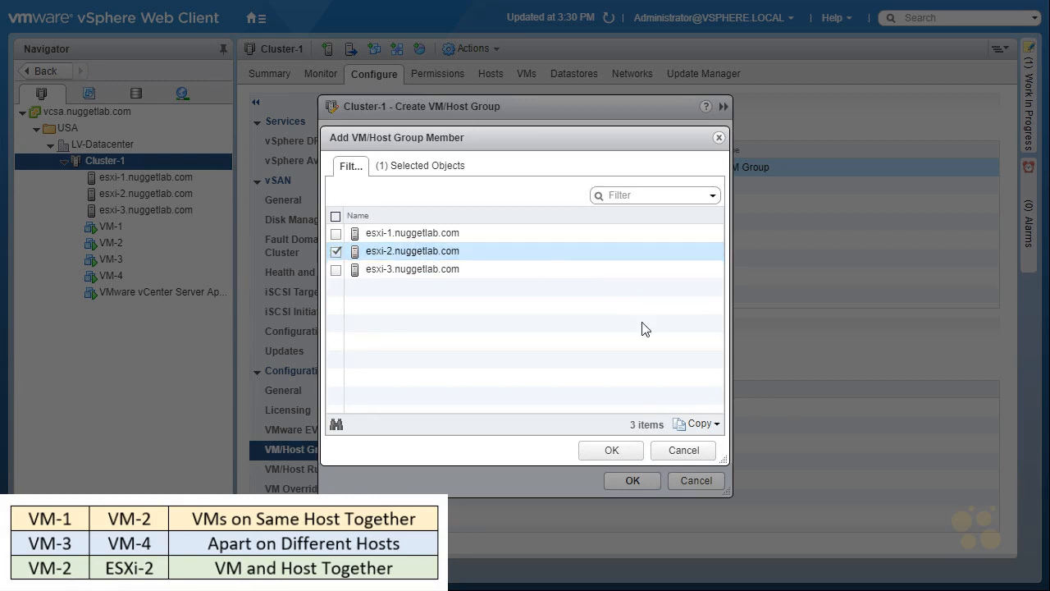
pyautogui.click(611, 451)
pyautogui.click(639, 481)
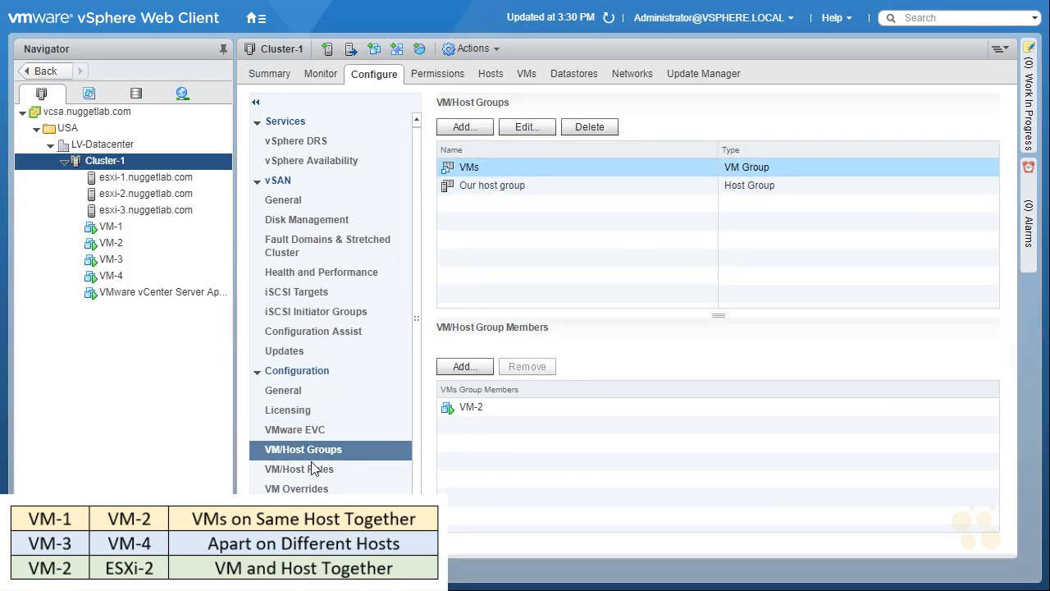
# Create a Virtual Machines to Hosts rule named "VM2 runs on ESXi-2" requiring the VMs group to run on hosts in Our host group.
pyautogui.click(344, 473)
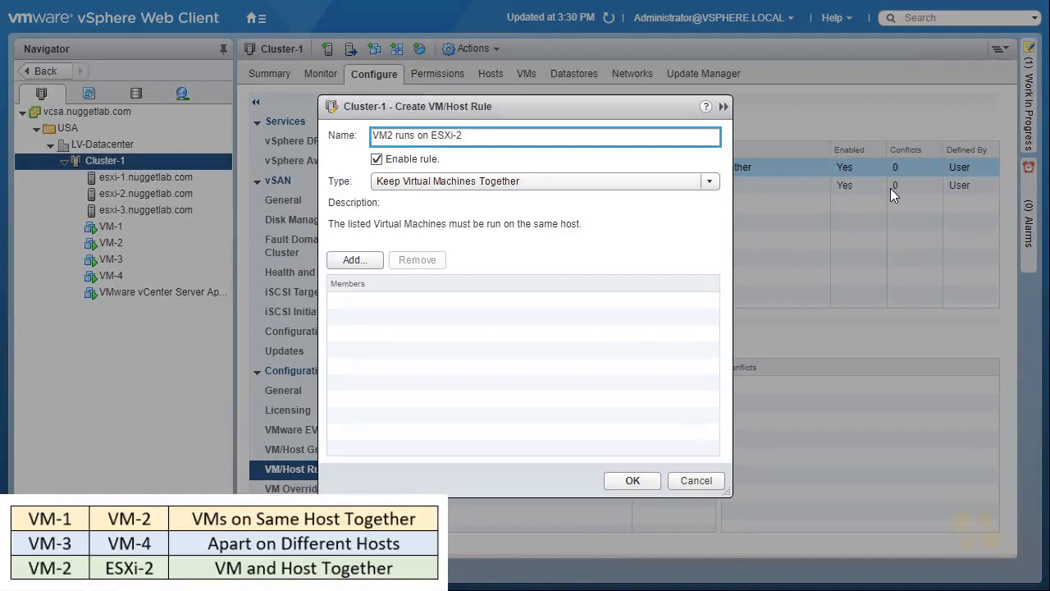
pyautogui.click(711, 182)
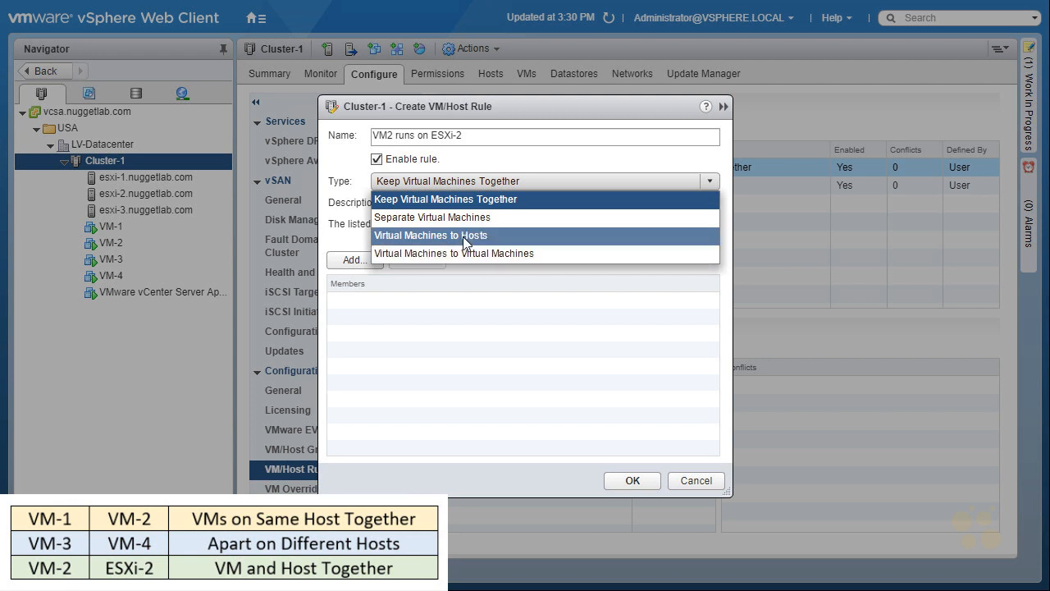
pyautogui.click(465, 241)
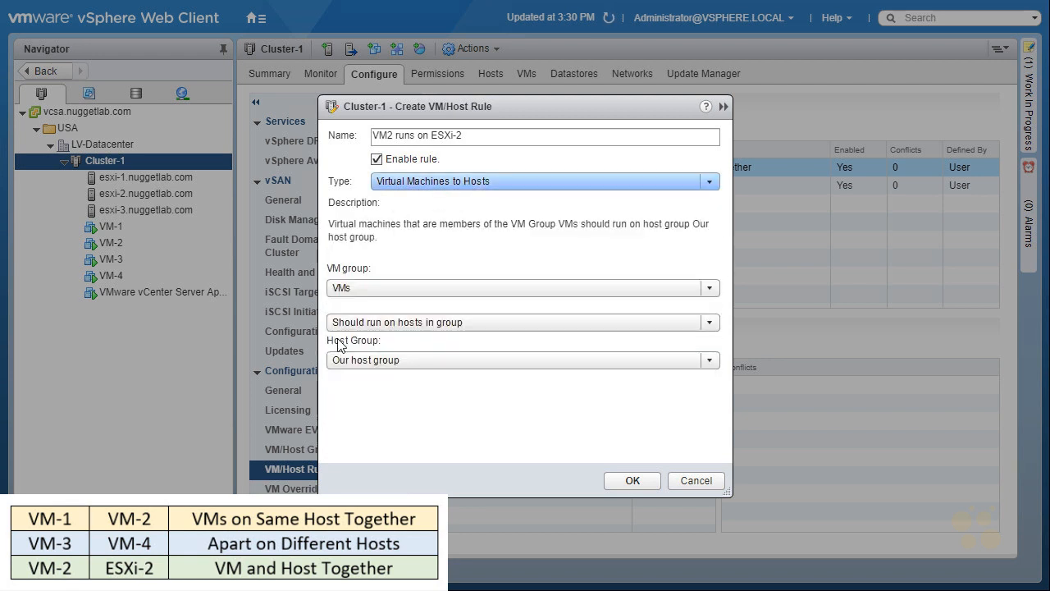
pyautogui.click(711, 290)
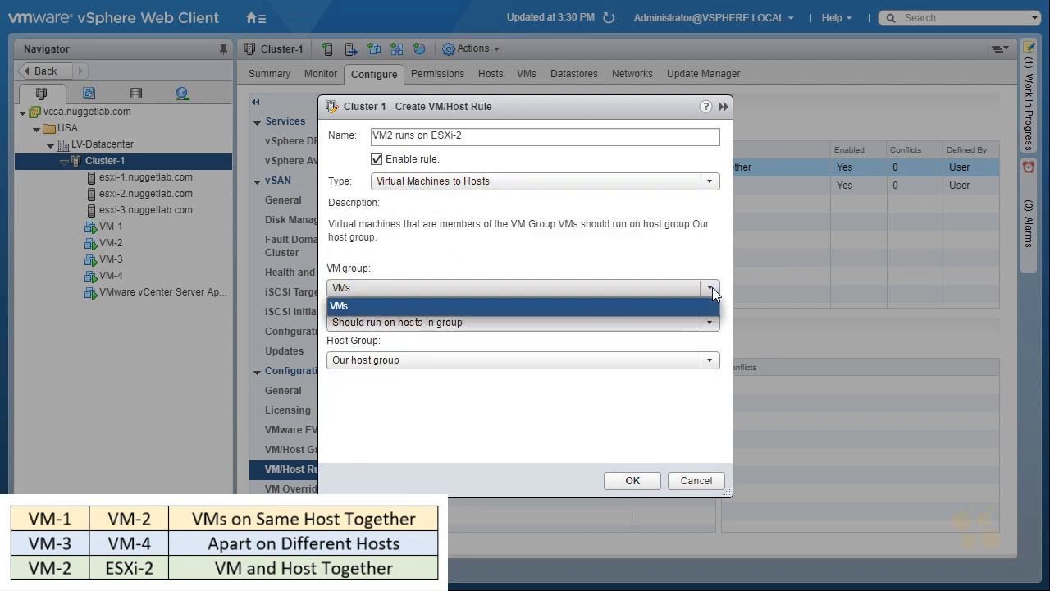
pyautogui.click(359, 309)
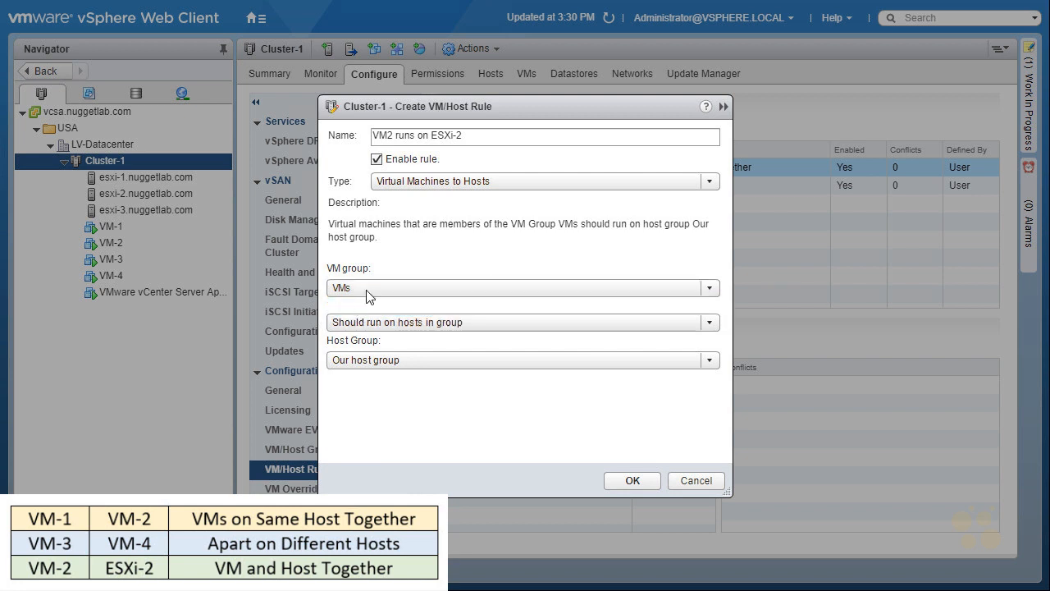
pyautogui.click(710, 360)
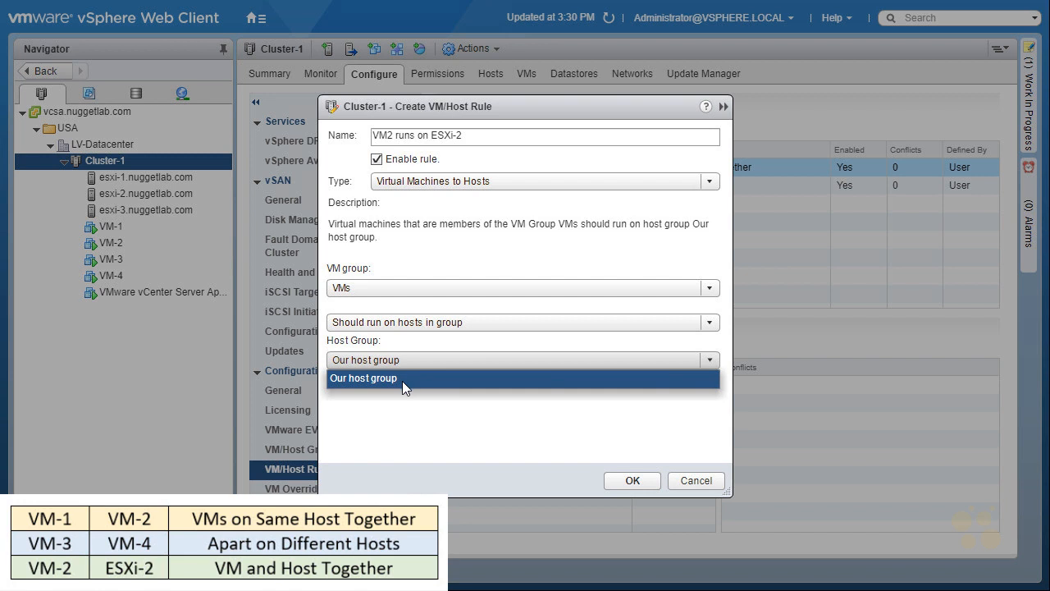
pyautogui.click(402, 380)
pyautogui.click(711, 321)
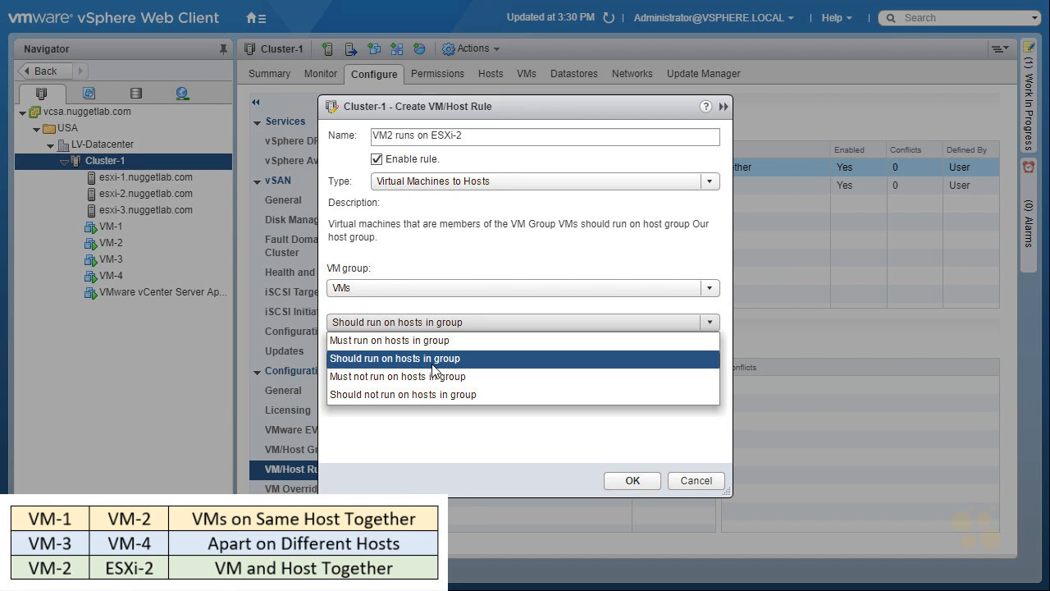
pyautogui.click(467, 341)
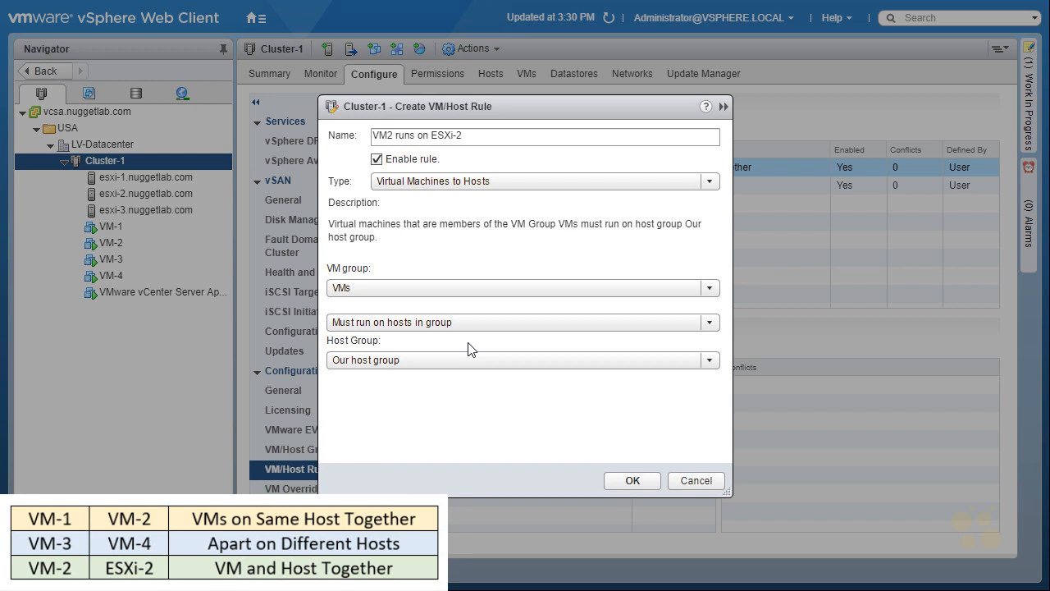
pyautogui.click(630, 482)
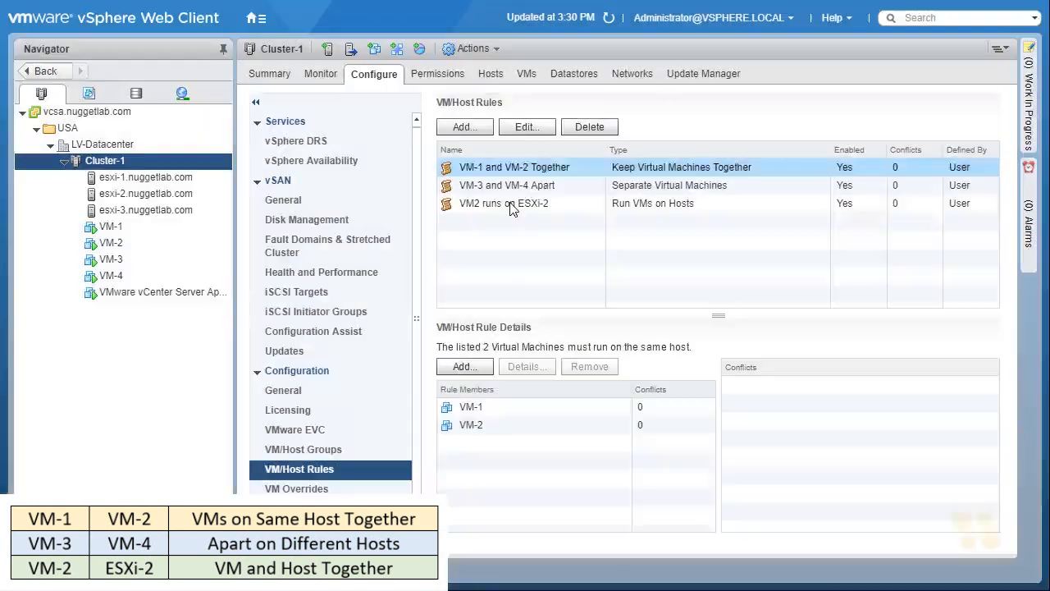
pyautogui.click(556, 211)
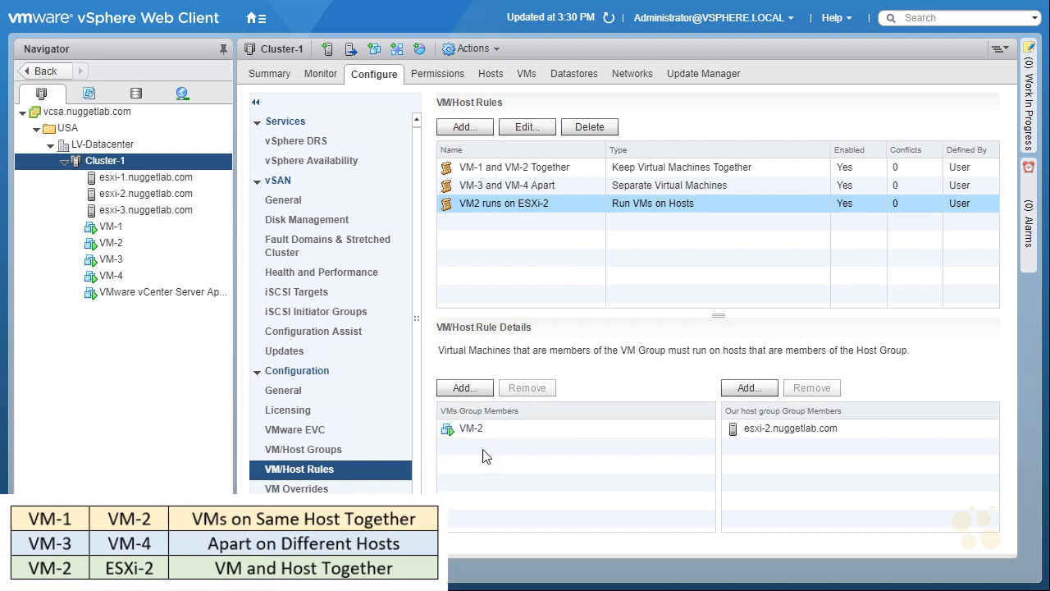
# Add a Separate Virtual Machines rule named "vm1 and vm2 different hosts" with members VM-1 and VM-2, accepting the conflict.
pyautogui.click(472, 131)
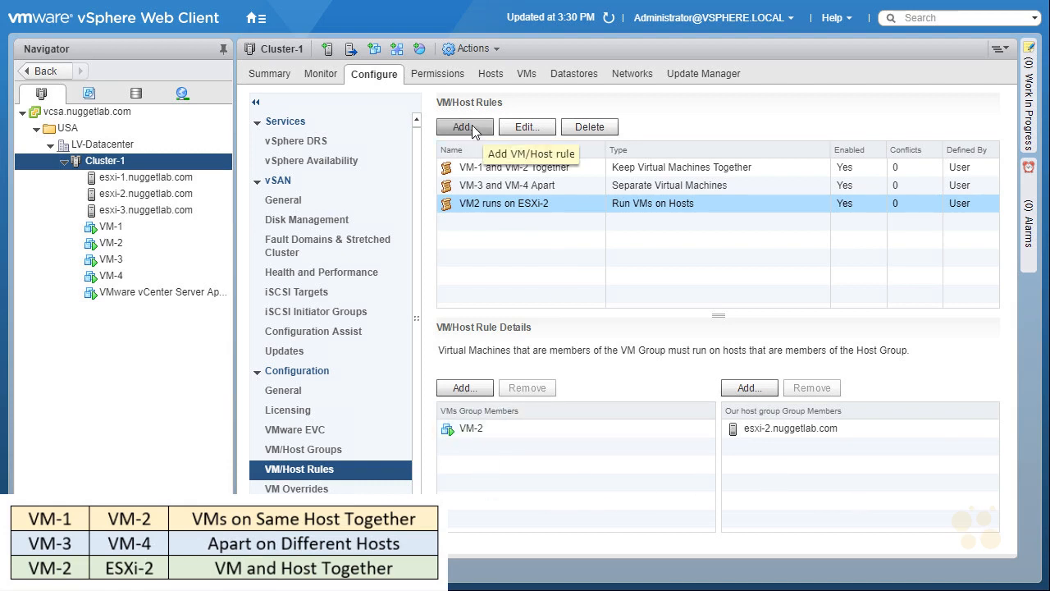
pyautogui.click(475, 131)
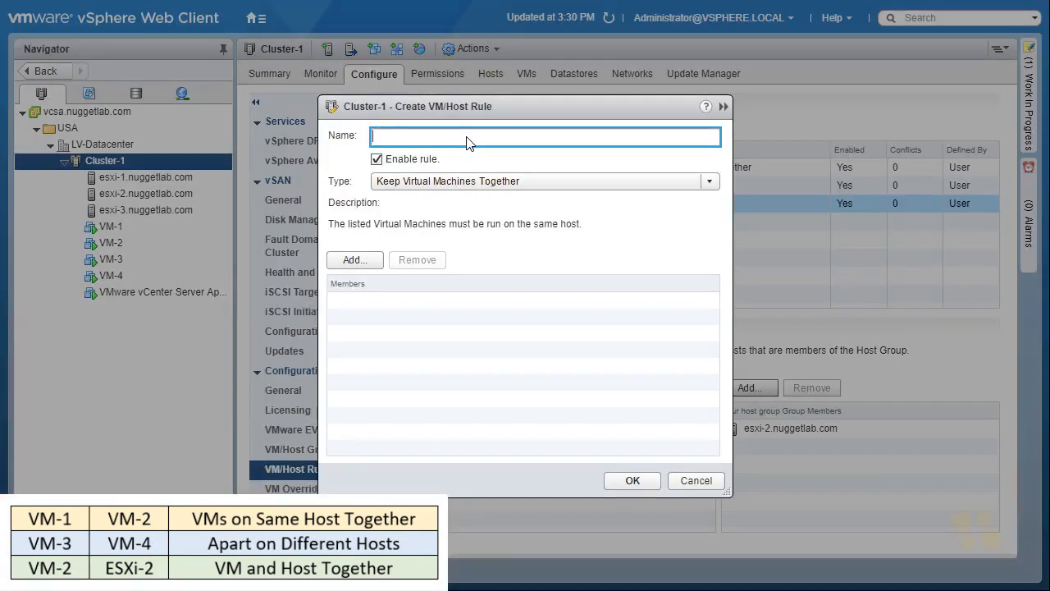
pyautogui.write('vm1 and vm2 different hosts')
pyautogui.click(475, 181)
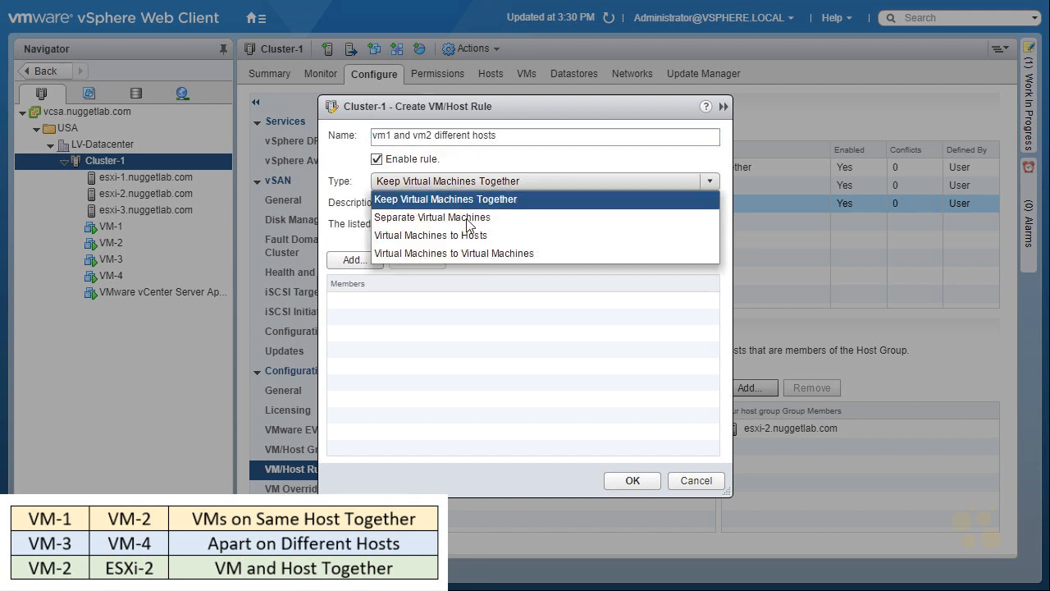
pyautogui.click(464, 223)
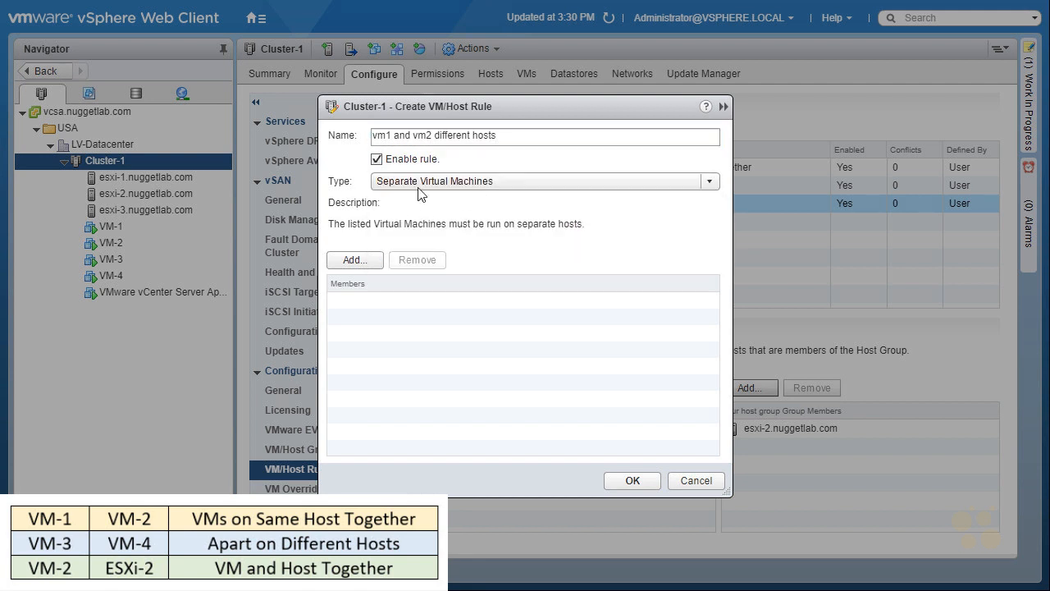
pyautogui.click(353, 259)
pyautogui.click(335, 233)
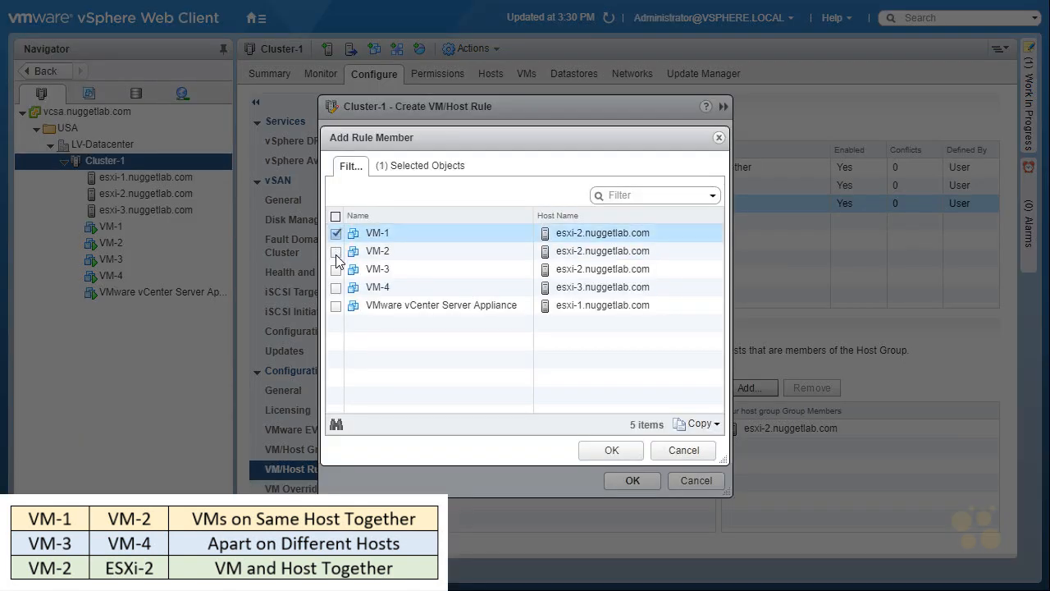
pyautogui.click(337, 255)
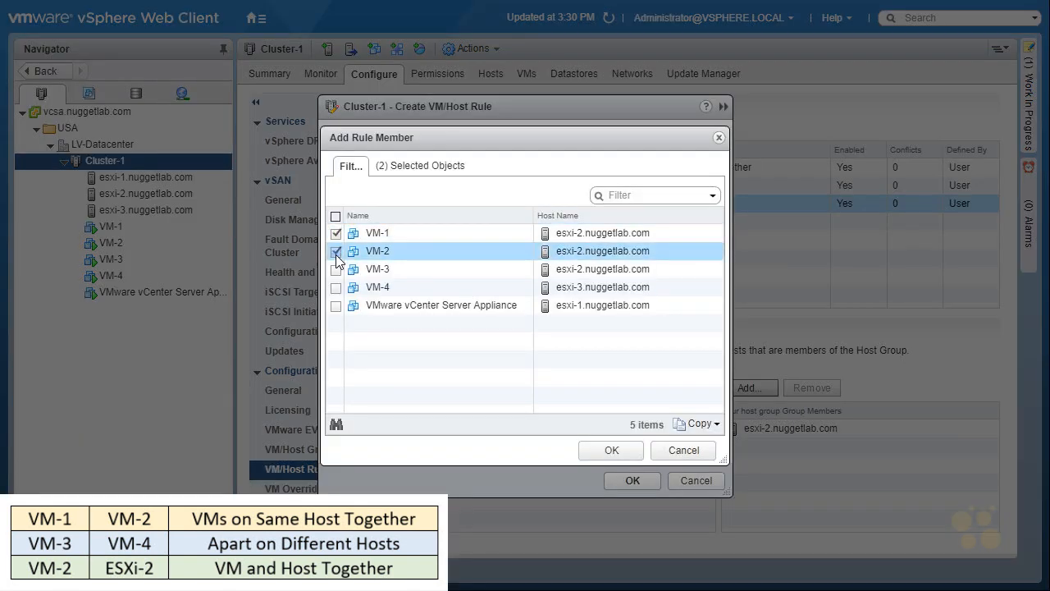
pyautogui.click(613, 450)
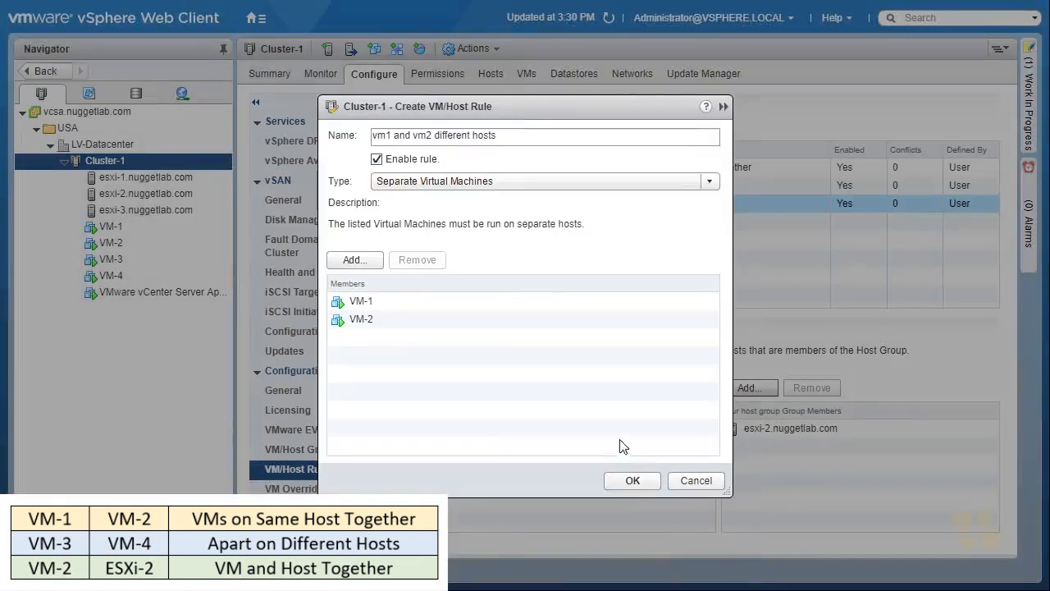
pyautogui.click(630, 482)
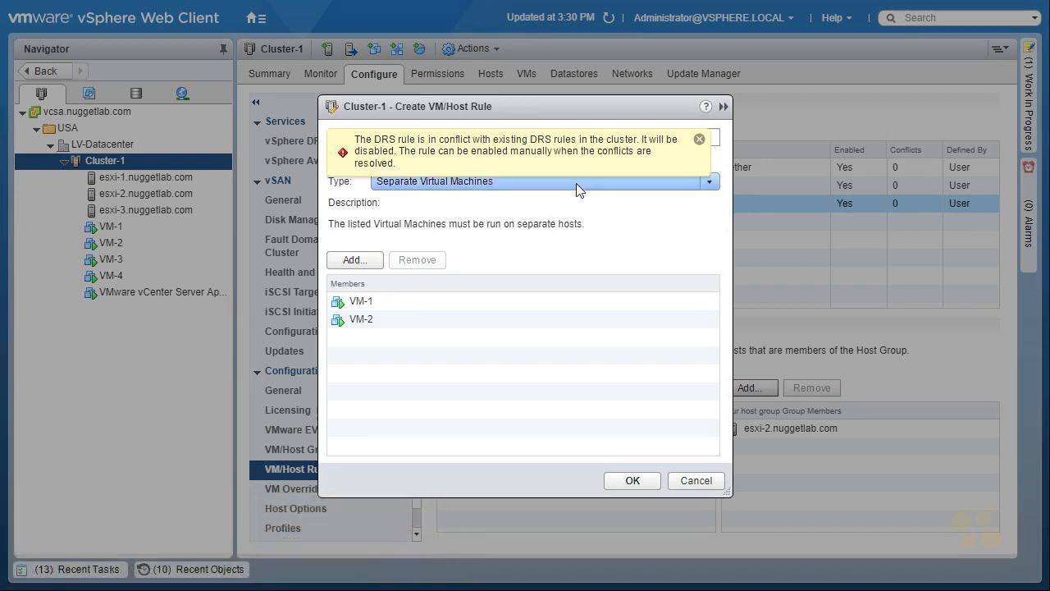
pyautogui.click(635, 482)
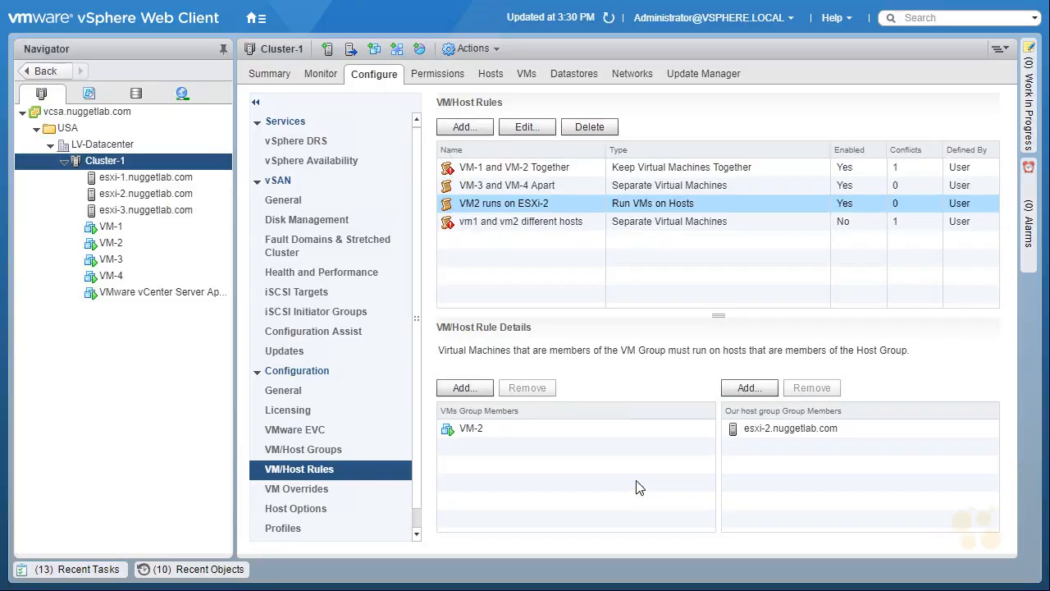
# Inspect the conflicts of the vm1 and vm2 different hosts rule and delete that rule.
pyautogui.click(525, 224)
pyautogui.moveTo(432, 245)
pyautogui.mouseDown()
pyautogui.moveTo(446, 239)
pyautogui.moveTo(444, 212)
pyautogui.moveTo(435, 240)
pyautogui.moveTo(430, 176)
pyautogui.moveTo(561, 172)
pyautogui.mouseUp()
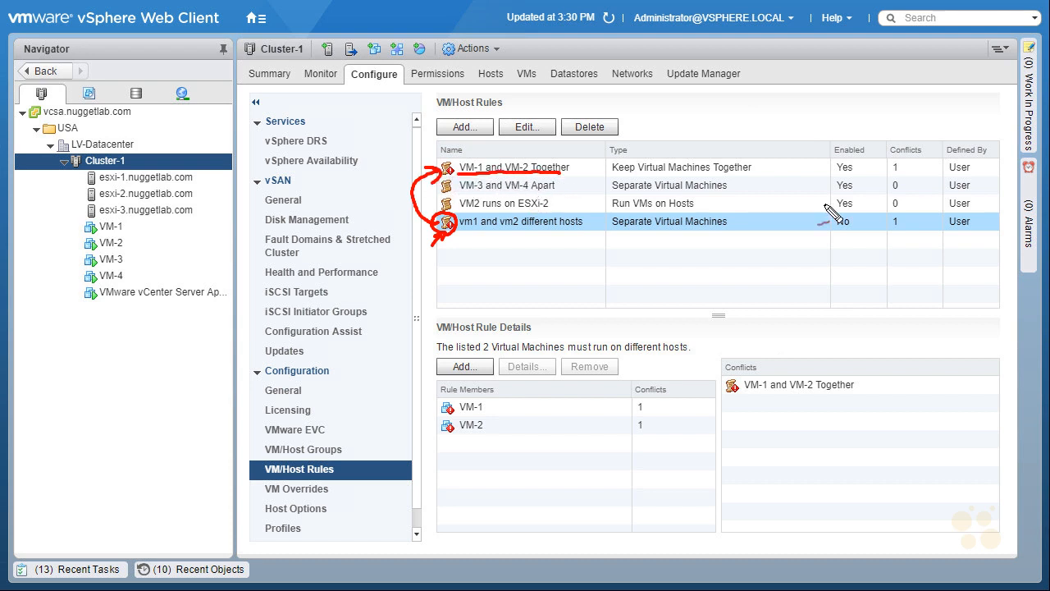
pyautogui.moveTo(836, 175); pyautogui.dragTo(859, 162)
pyautogui.moveTo(858, 117); pyautogui.dragTo(853, 138)
pyautogui.moveTo(847, 128); pyautogui.dragTo(861, 123)
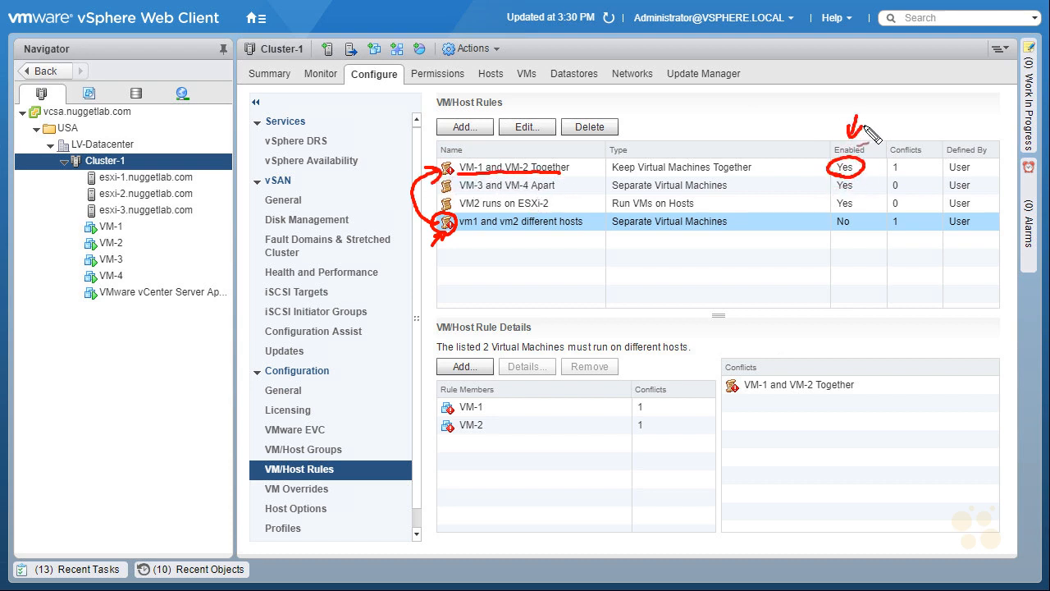
pyautogui.moveTo(853, 225)
pyautogui.mouseDown()
pyautogui.moveTo(835, 210)
pyautogui.moveTo(854, 231)
pyautogui.mouseUp()
pyautogui.moveTo(807, 256)
pyautogui.mouseDown()
pyautogui.moveTo(841, 215)
pyautogui.moveTo(830, 233)
pyautogui.mouseUp()
pyautogui.press('Escape')
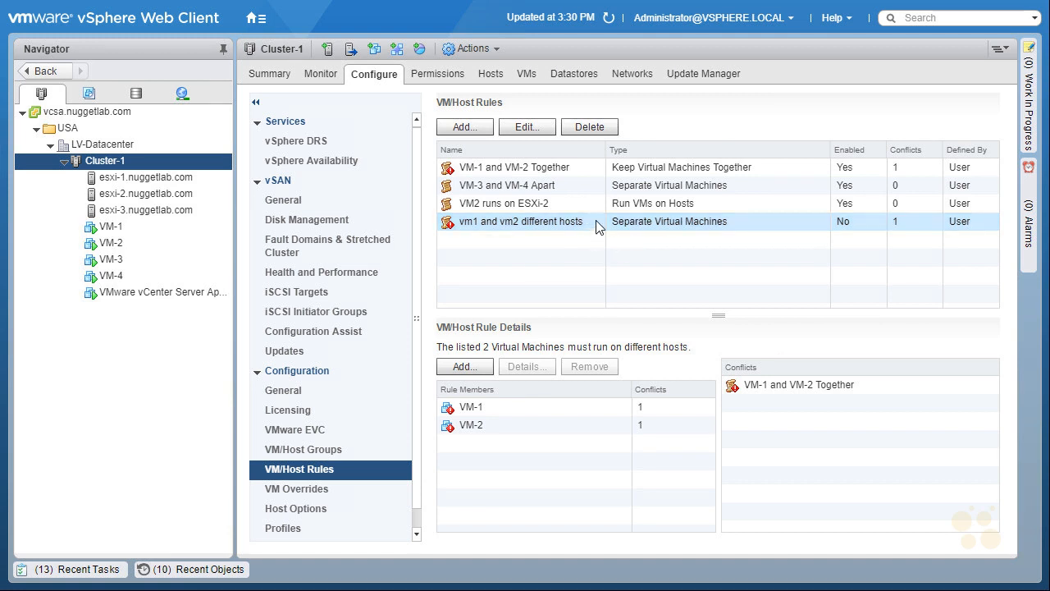
pyautogui.click(597, 129)
pyautogui.click(490, 324)
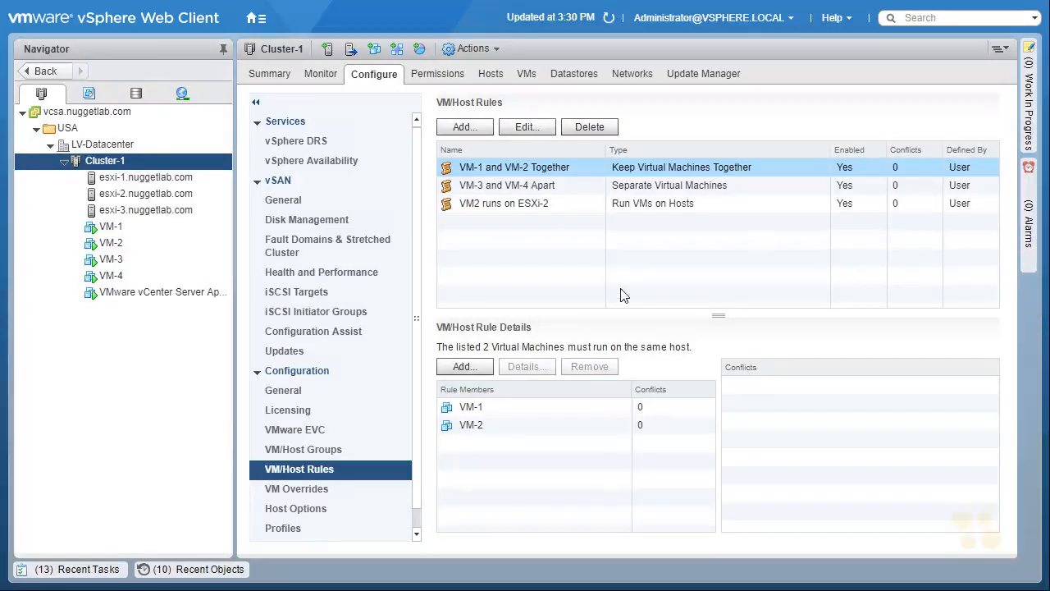
# Review the VM2 runs on ESXi-2 rule details and check which host VM-2 runs on in the cluster's VM list.
pyautogui.click(514, 205)
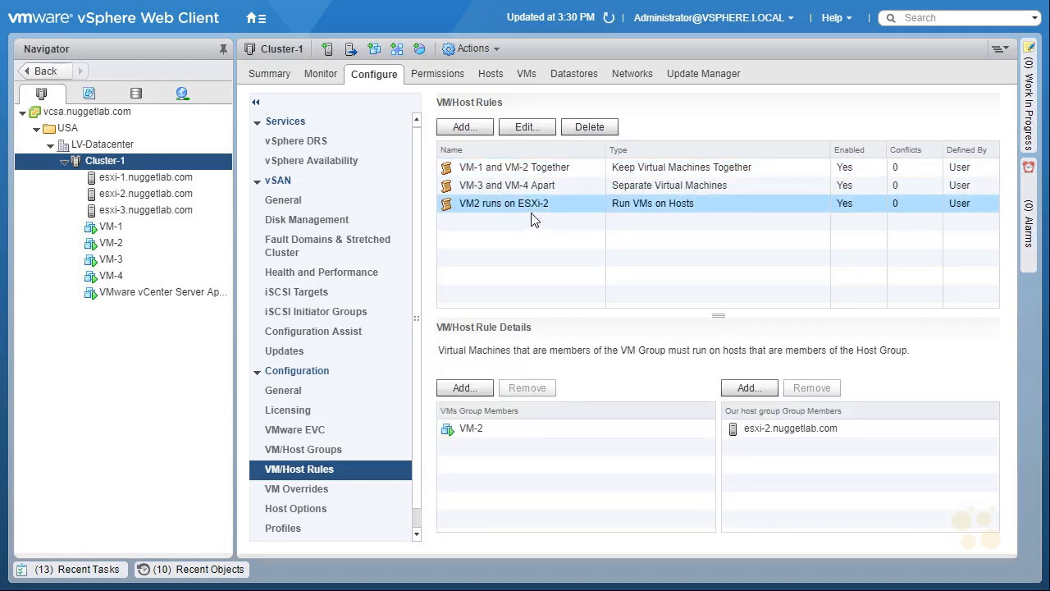
pyautogui.click(528, 79)
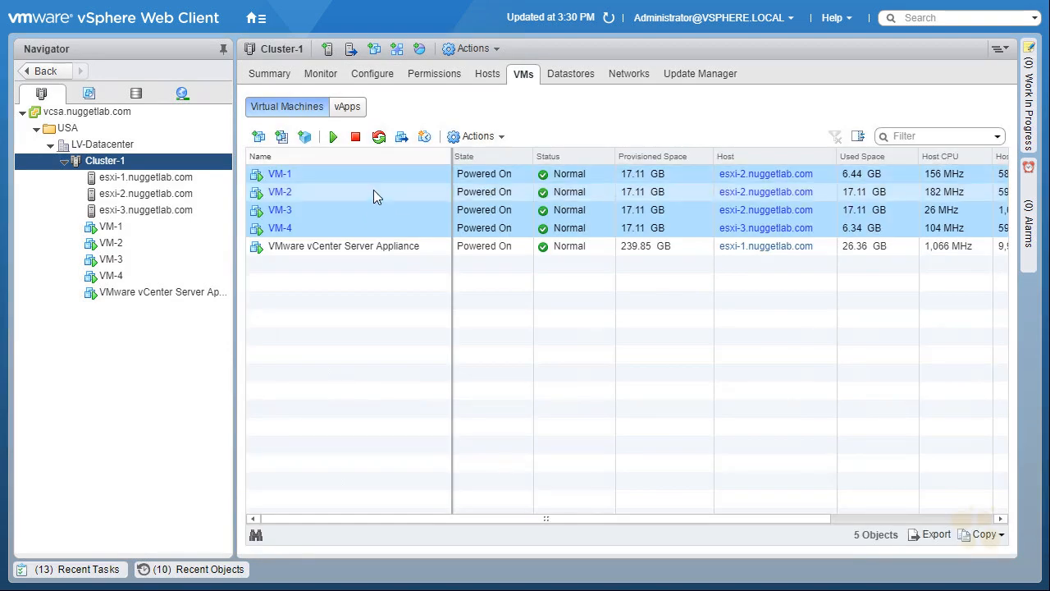
pyautogui.click(373, 192)
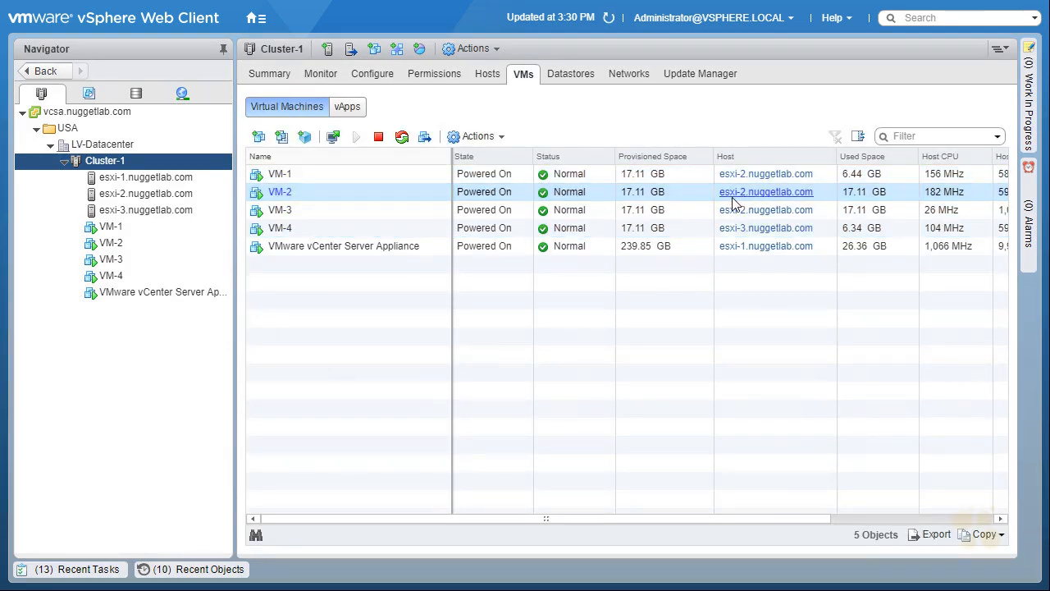
pyautogui.click(76, 569)
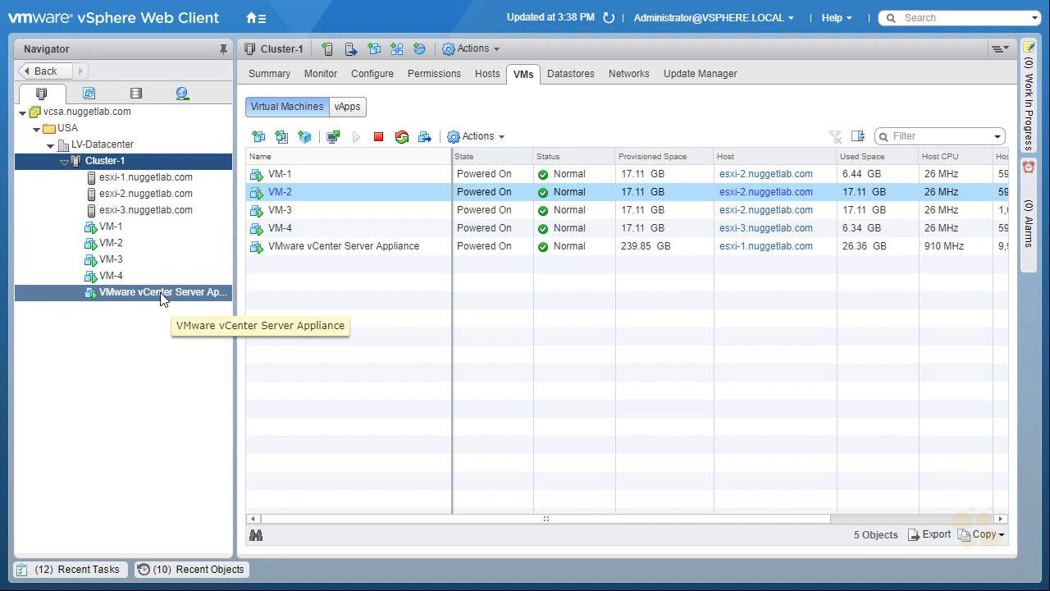
pyautogui.click(279, 192)
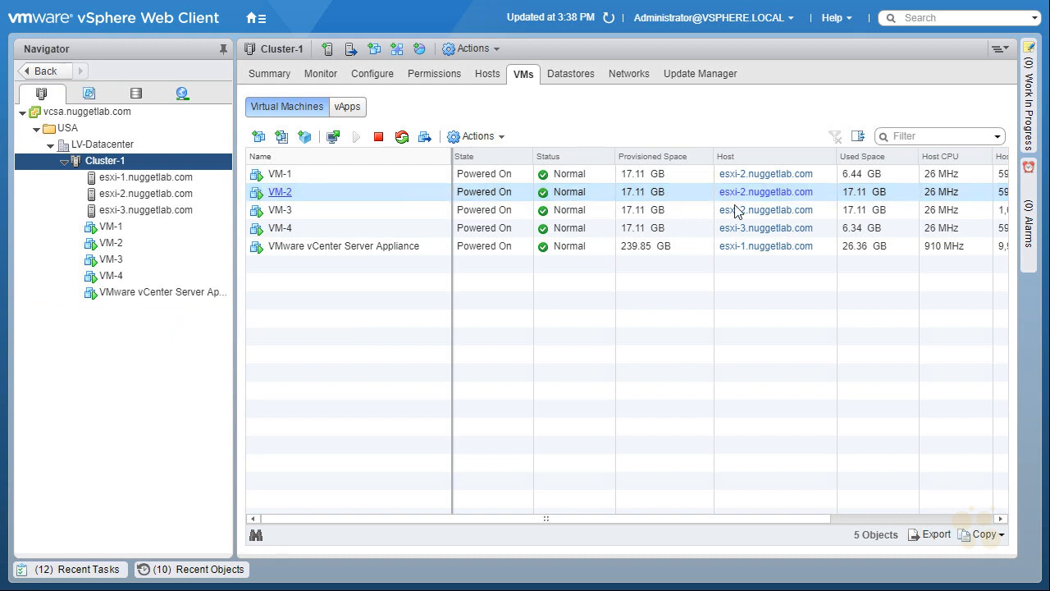
pyautogui.click(279, 195)
# Open the VMware vCenter Server Appliance summary and examine its related host and storage objects.
pyautogui.click(131, 294)
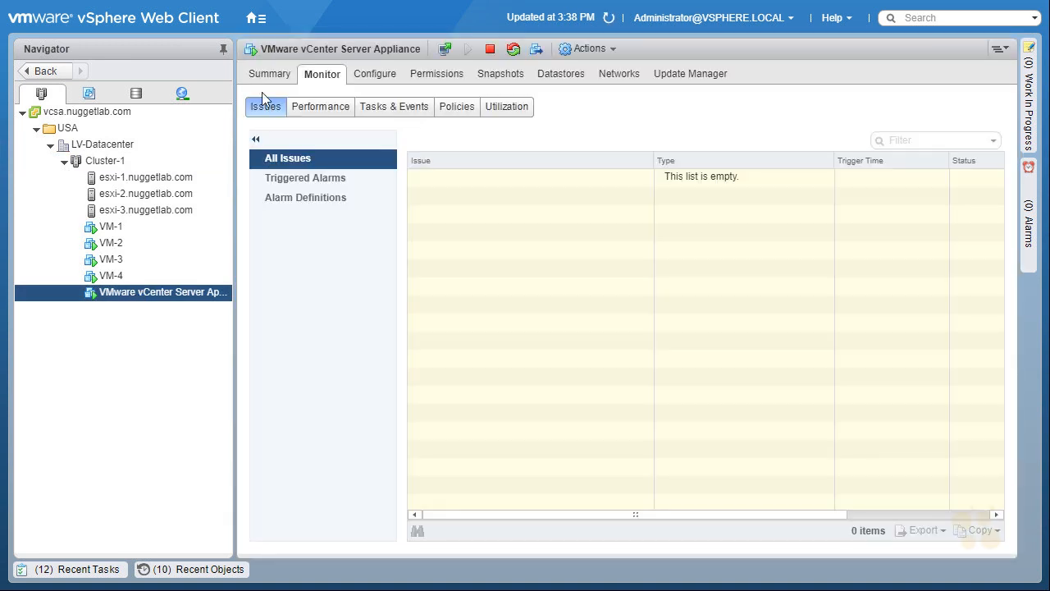
pyautogui.click(267, 76)
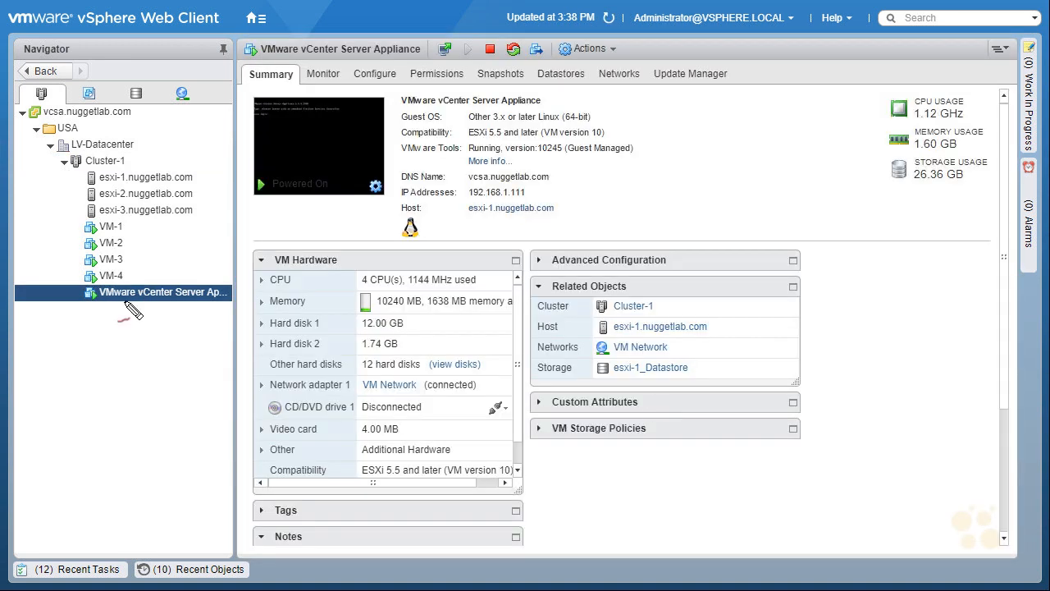
pyautogui.moveTo(566, 308); pyautogui.dragTo(572, 309)
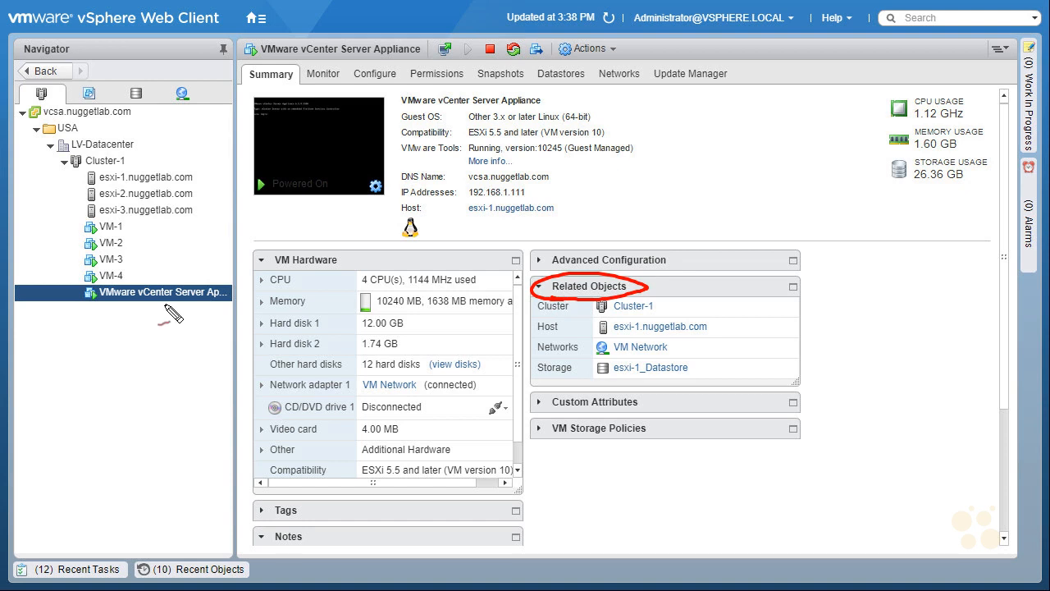
pyautogui.moveTo(720, 322); pyautogui.dragTo(738, 305)
pyautogui.moveTo(630, 359)
pyautogui.mouseDown()
pyautogui.moveTo(588, 361)
pyautogui.moveTo(673, 398)
pyautogui.moveTo(697, 361)
pyautogui.moveTo(617, 358)
pyautogui.mouseUp()
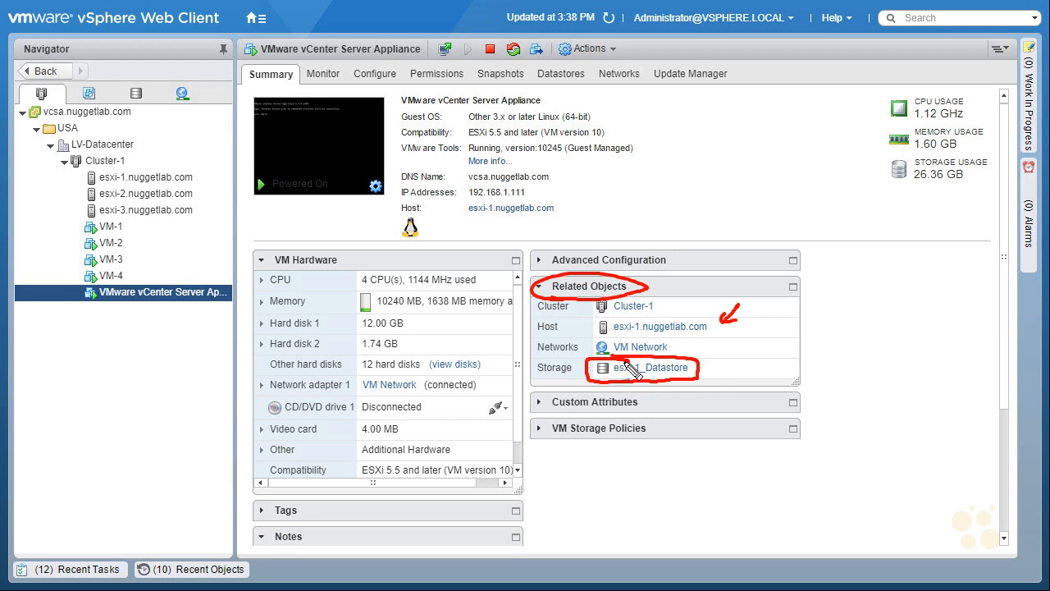
pyautogui.moveTo(656, 403)
pyautogui.mouseDown()
pyautogui.moveTo(657, 378)
pyautogui.moveTo(664, 384)
pyautogui.mouseUp()
pyautogui.moveTo(647, 448); pyautogui.dragTo(657, 447)
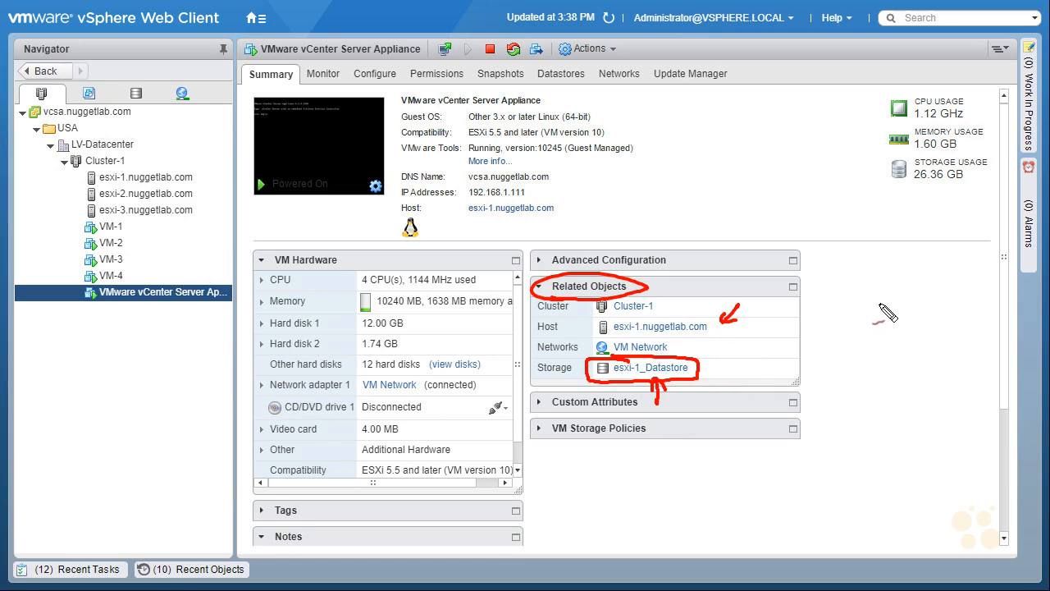
pyautogui.moveTo(732, 375); pyautogui.dragTo(702, 370)
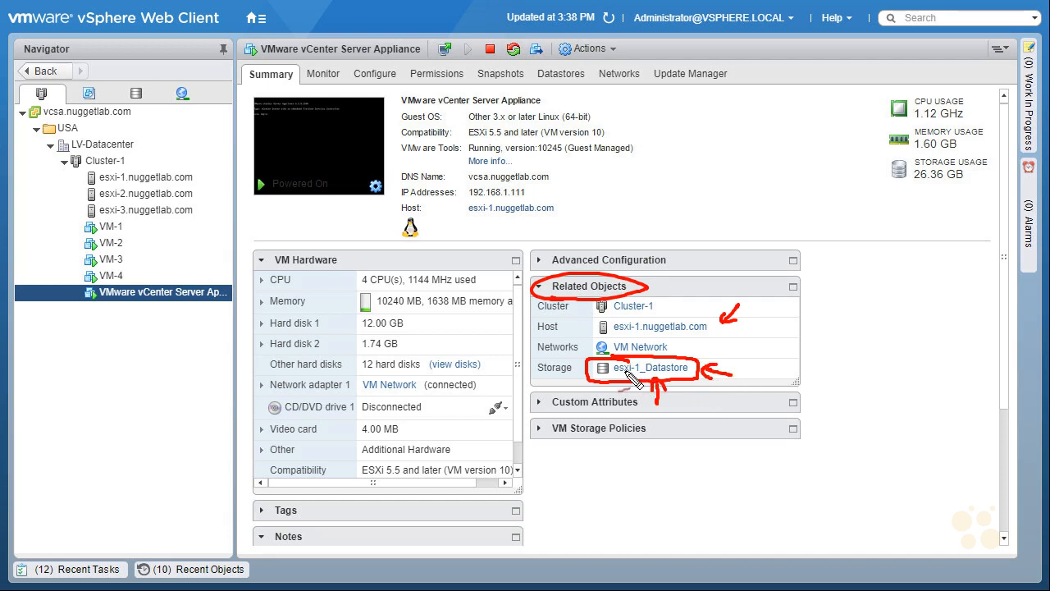
pyautogui.moveTo(747, 326); pyautogui.dragTo(717, 379)
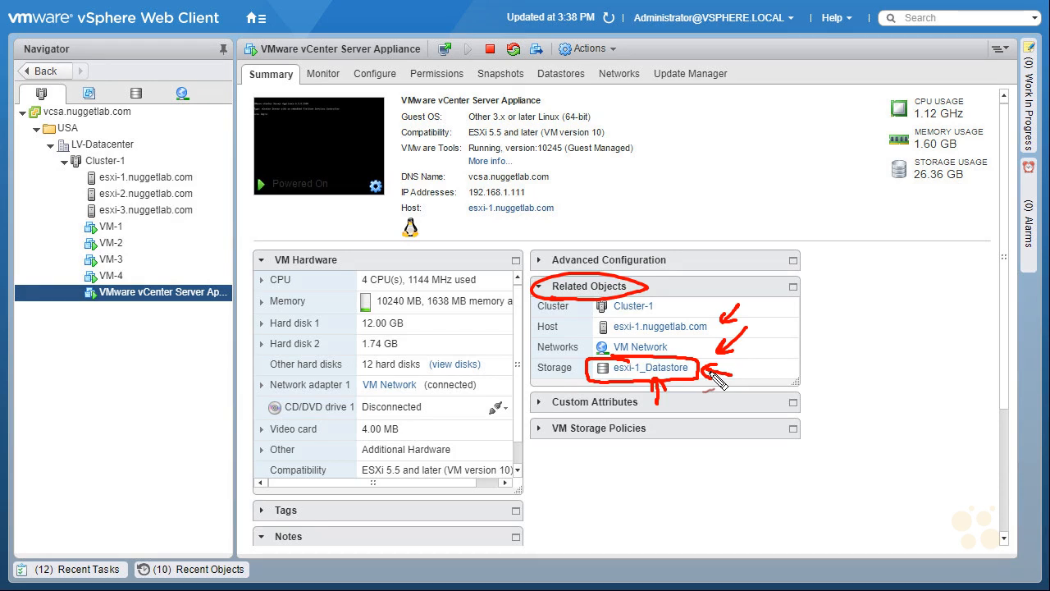
# Create a VM group named vCSA in Cluster-1 containing the VMware vCenter Server Appliance.
pyautogui.press('Escape')
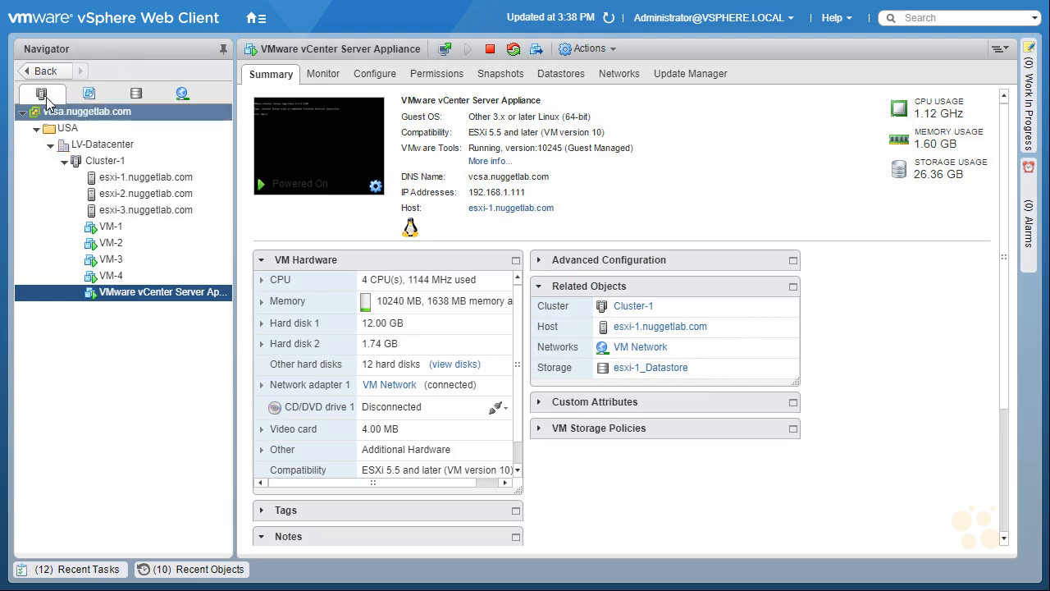
pyautogui.click(119, 160)
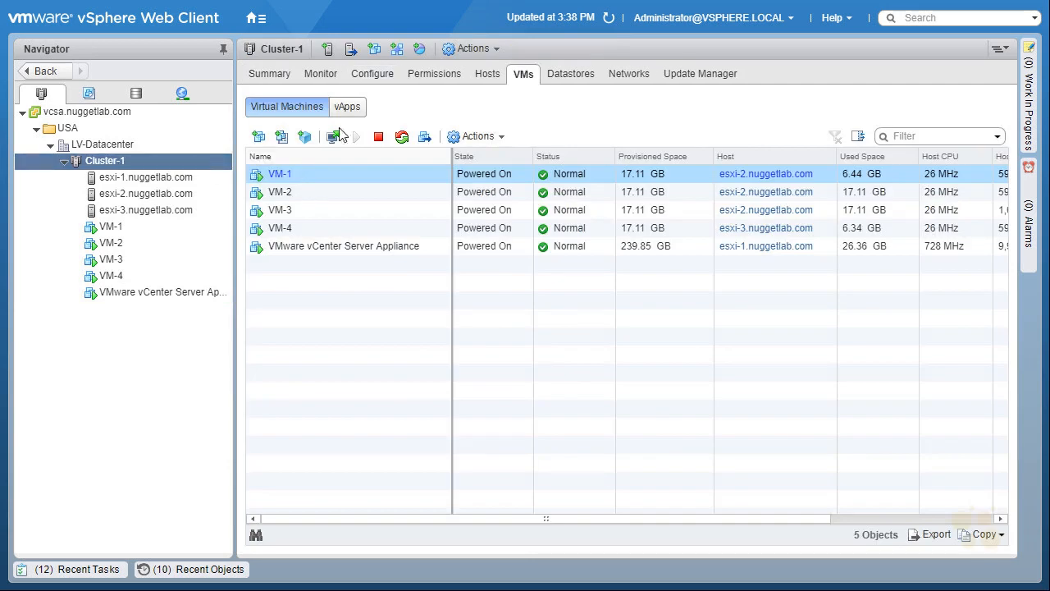
pyautogui.click(373, 76)
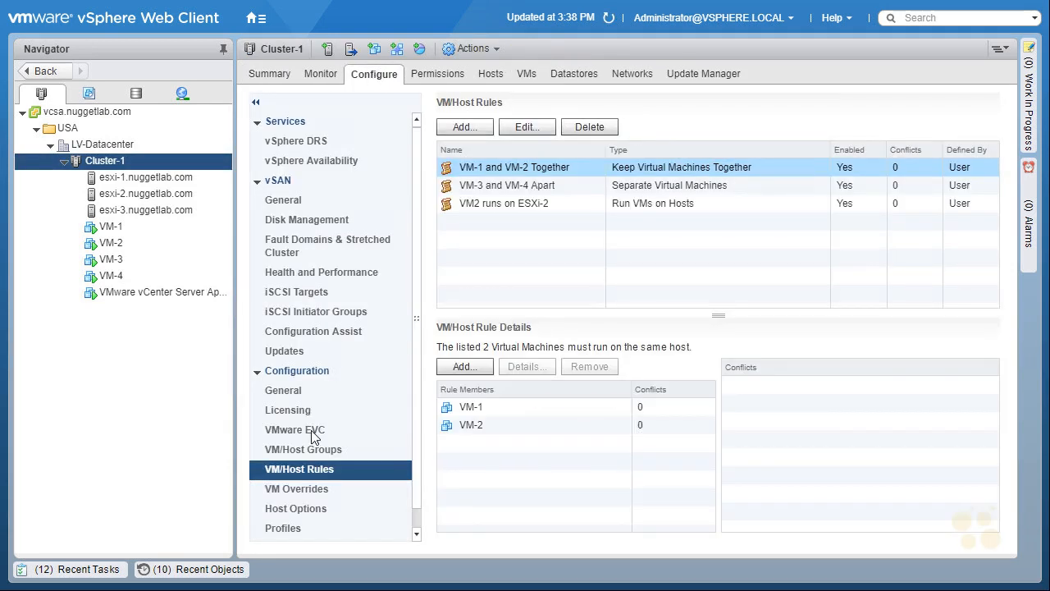
pyautogui.click(330, 450)
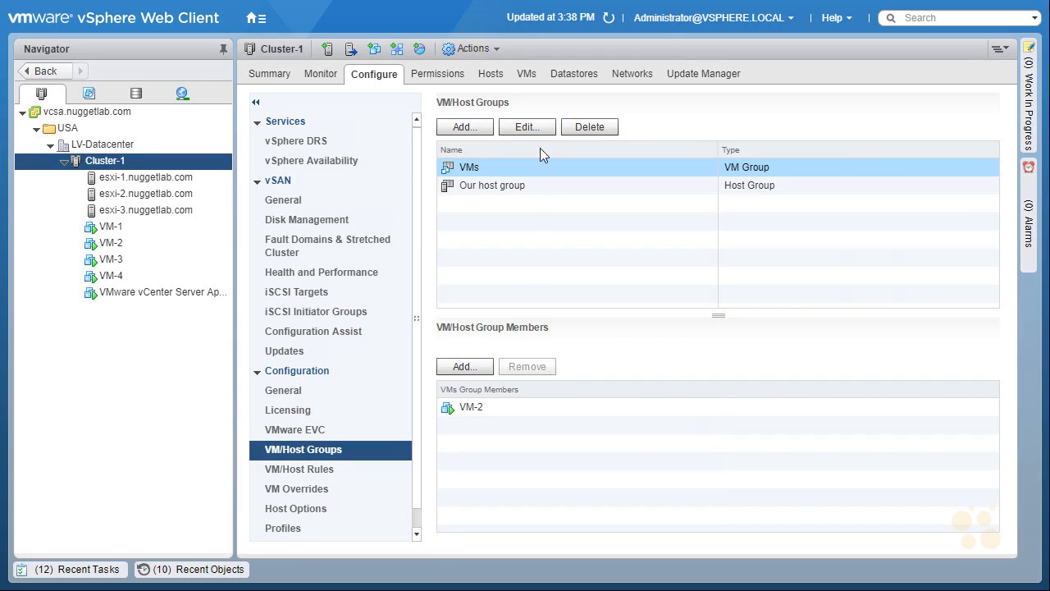
pyautogui.click(465, 127)
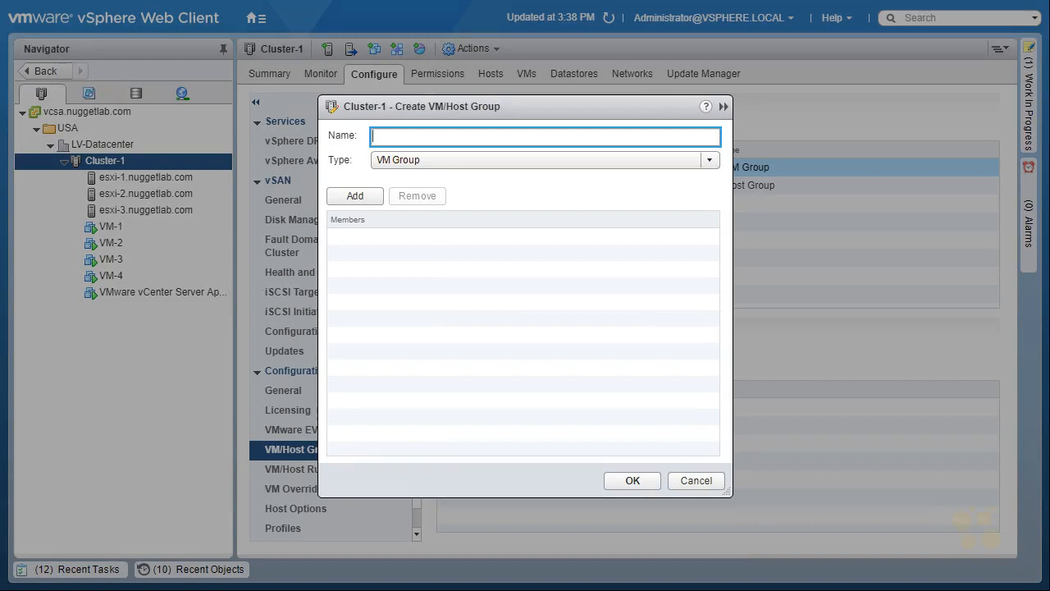
pyautogui.write('vCSA')
pyautogui.click(615, 161)
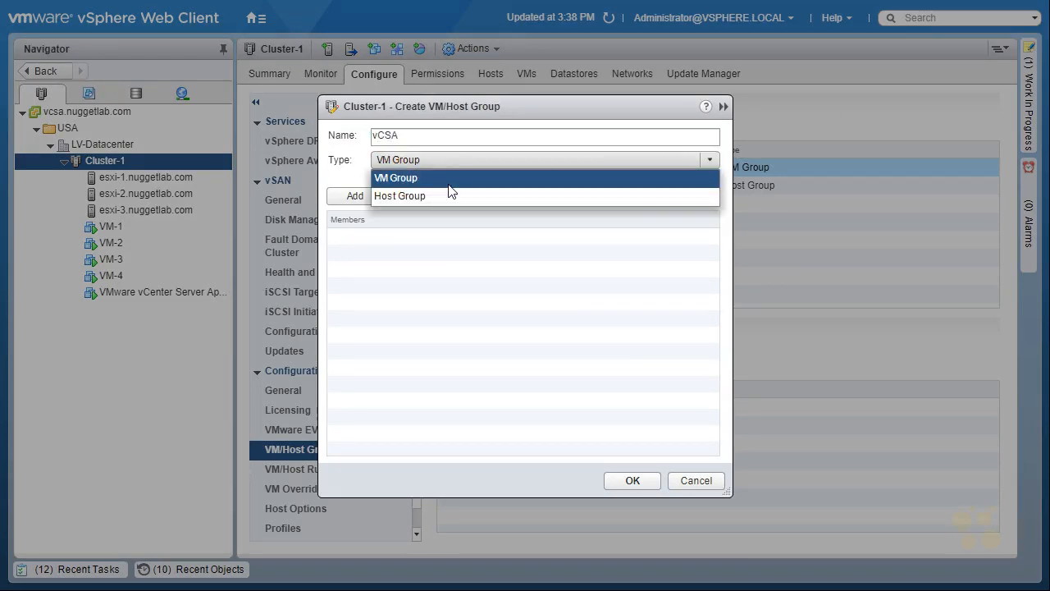
pyautogui.click(440, 179)
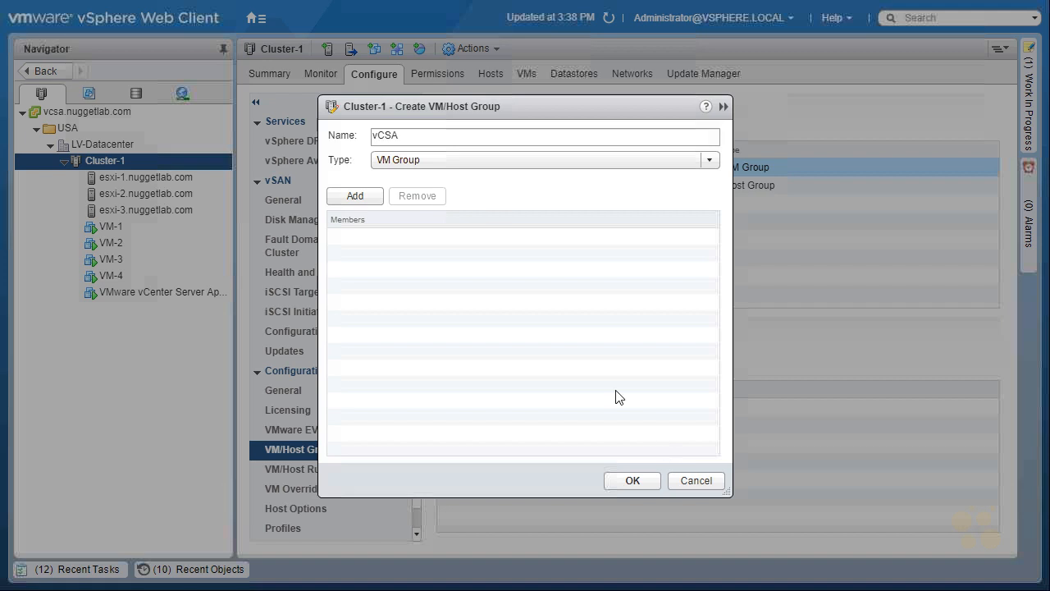
pyautogui.click(361, 195)
pyautogui.click(335, 306)
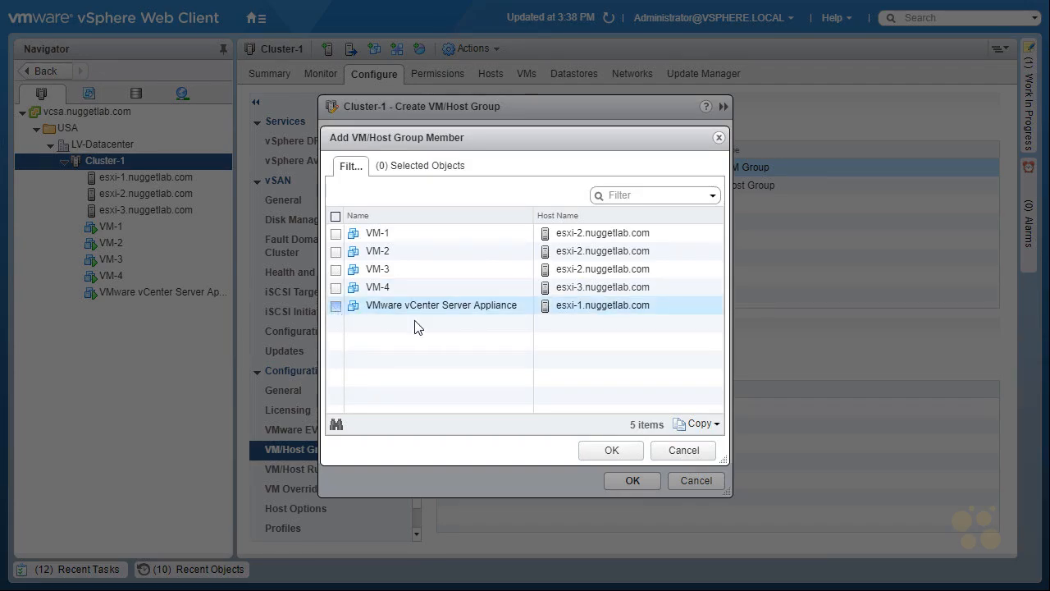
pyautogui.click(612, 451)
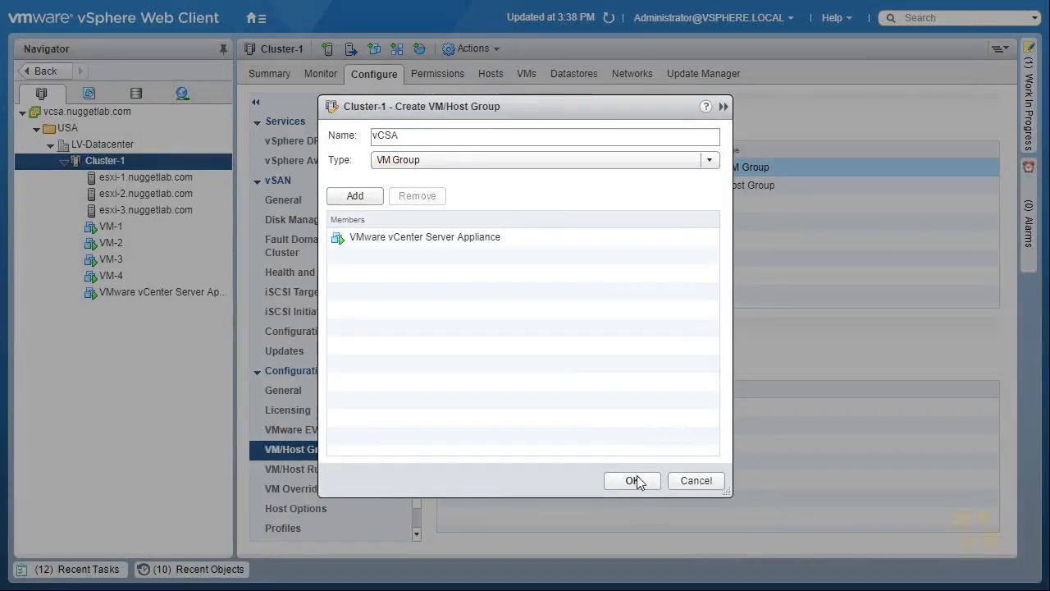
pyautogui.click(633, 481)
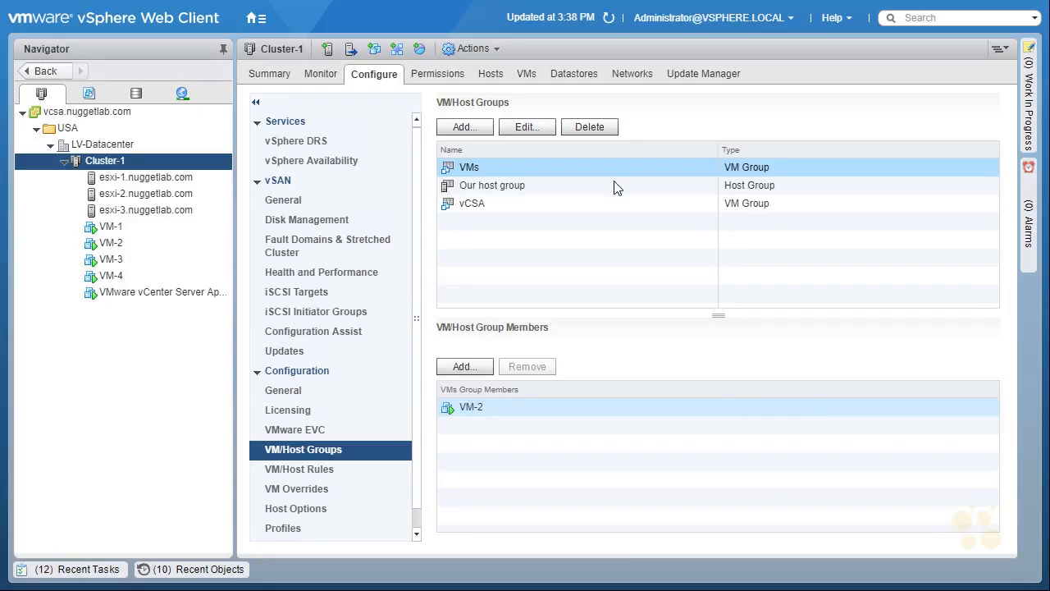
# Create a host group named ESXi-1 containing esxi-1.nuggetlab.com, then review the members of the vCSA and ESXi-1 groups.
pyautogui.click(465, 127)
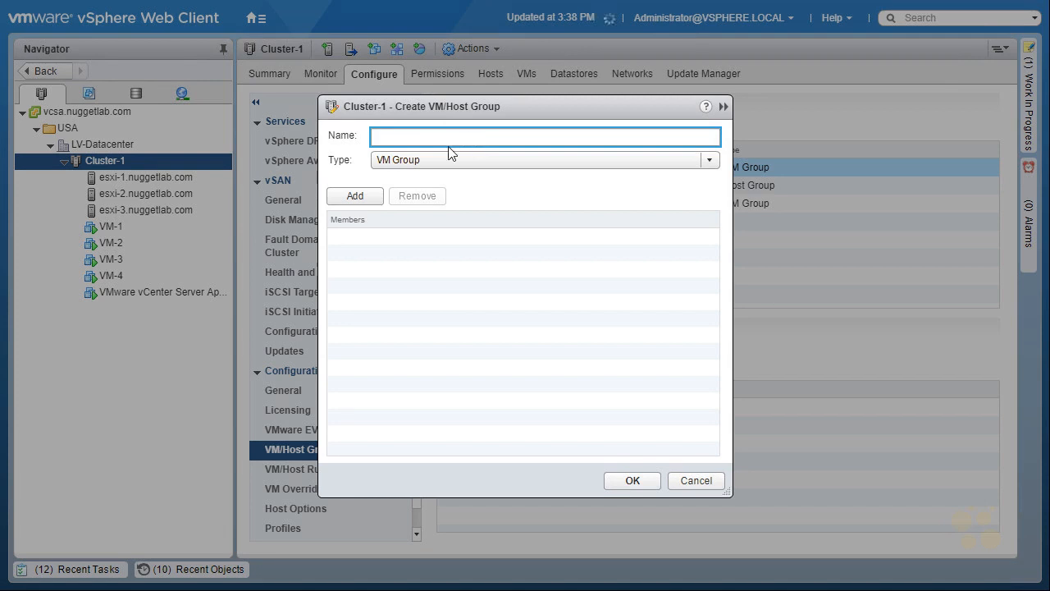
pyautogui.click(443, 156)
pyautogui.click(421, 197)
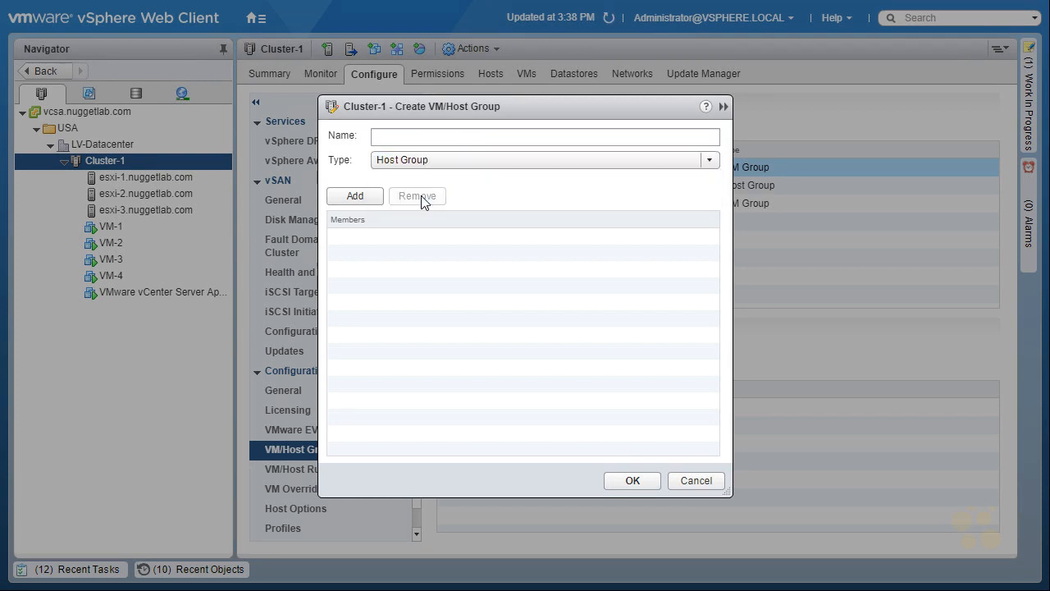
pyautogui.click(412, 140)
pyautogui.write('ESXi-1')
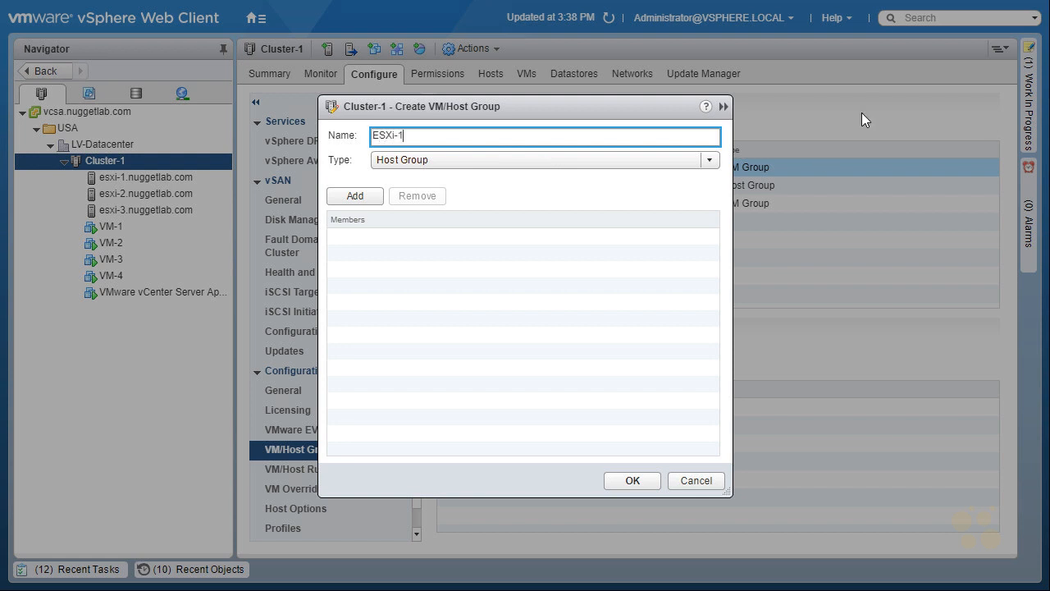
pyautogui.click(358, 196)
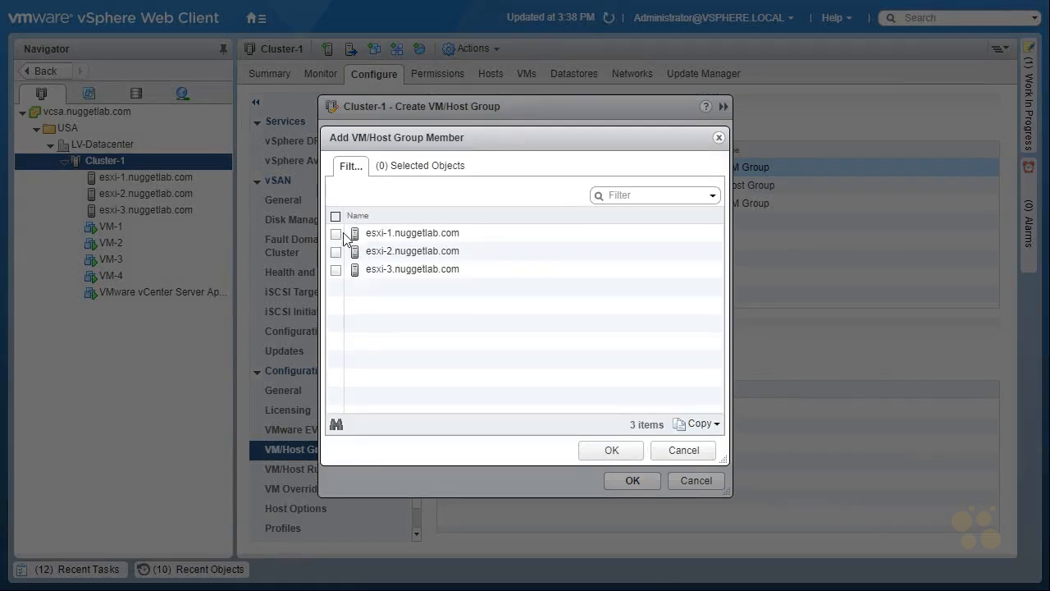
pyautogui.click(335, 234)
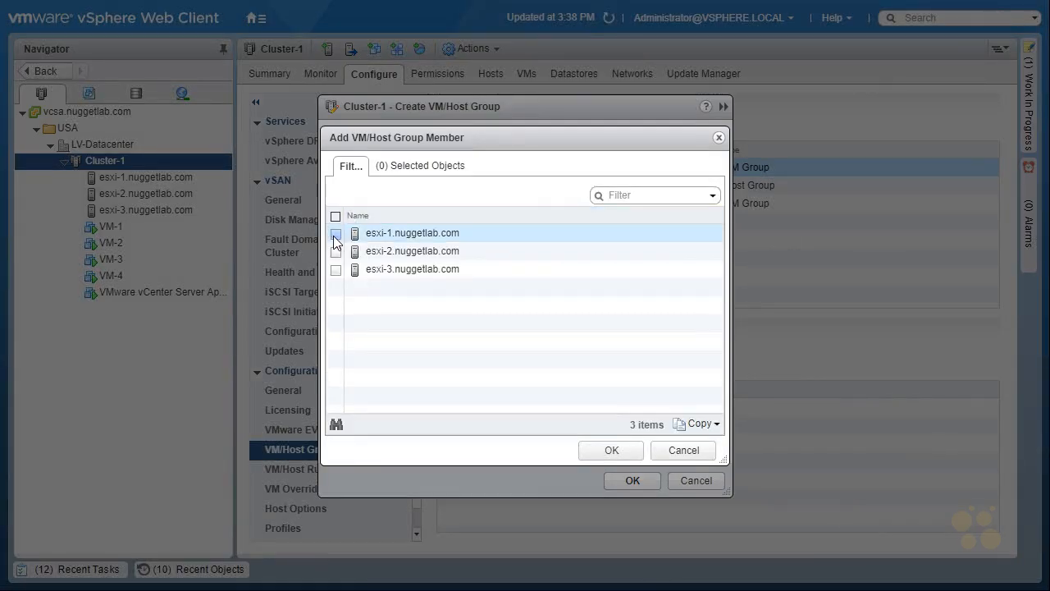
pyautogui.click(617, 450)
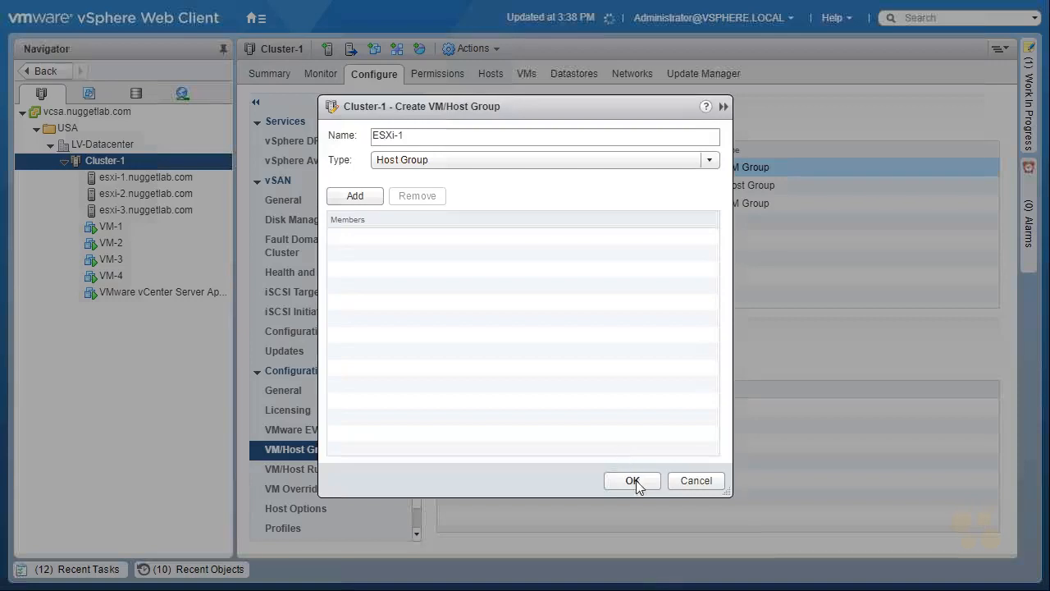
pyautogui.click(634, 482)
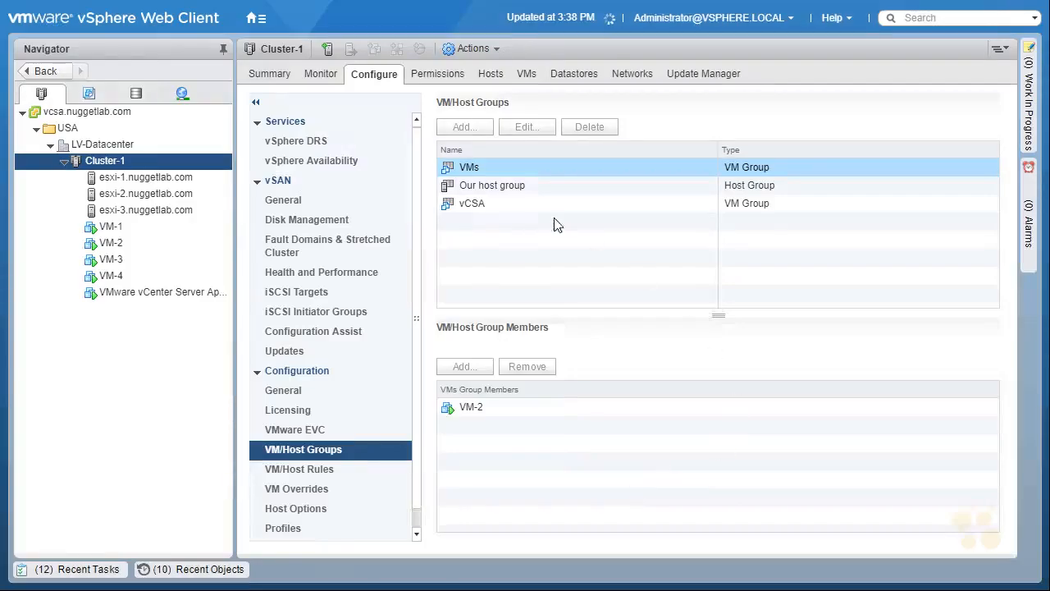
pyautogui.click(530, 207)
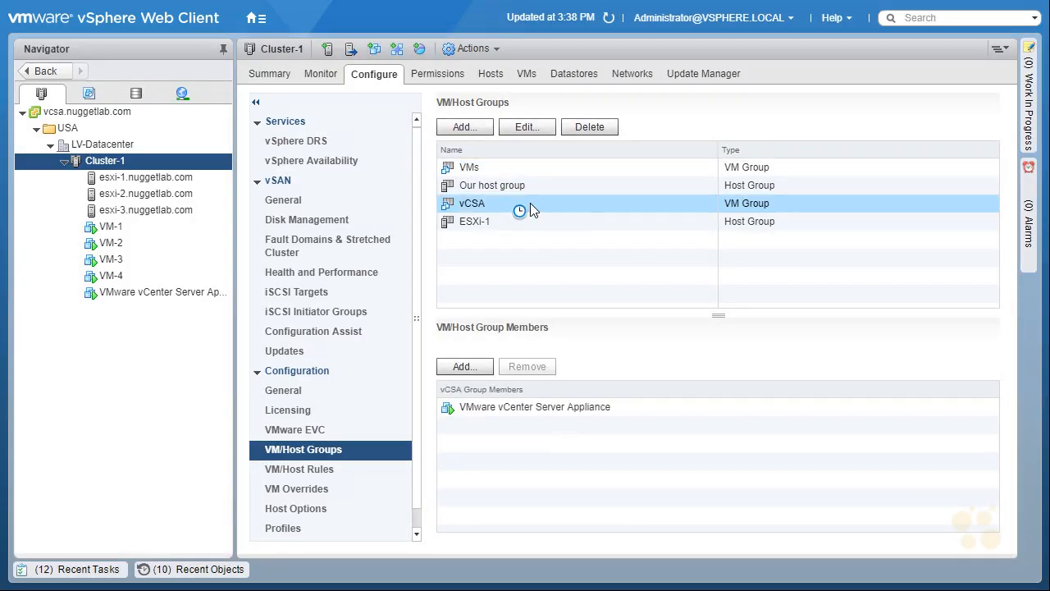
pyautogui.click(509, 225)
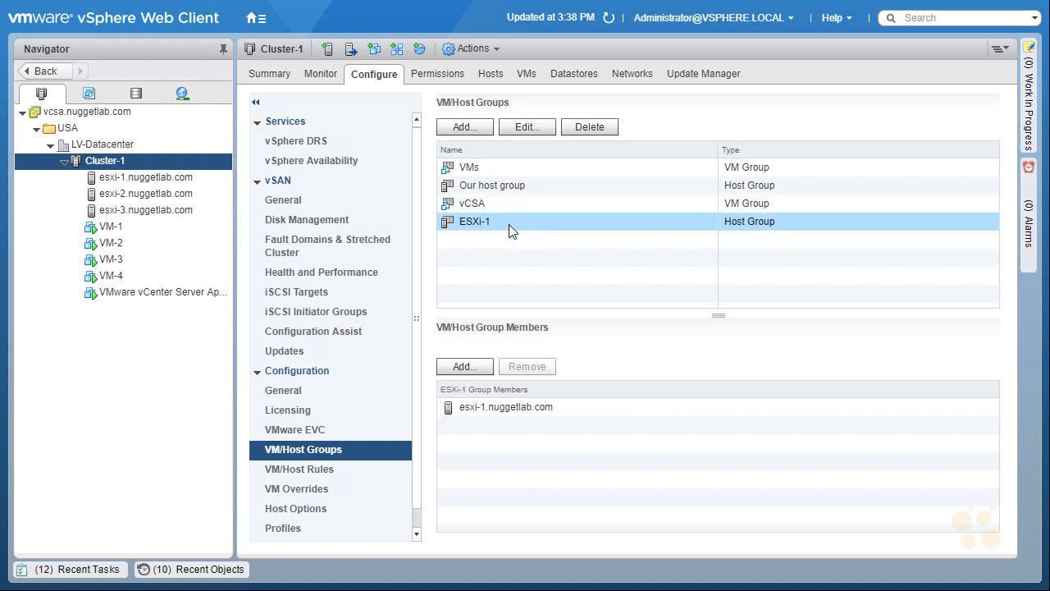
# Add a Virtual Machines to Hosts rule named "vCSA must run on ESXi-1": VM group vCSA, Must run on hosts in group, host group ESXi-1.
pyautogui.click(314, 474)
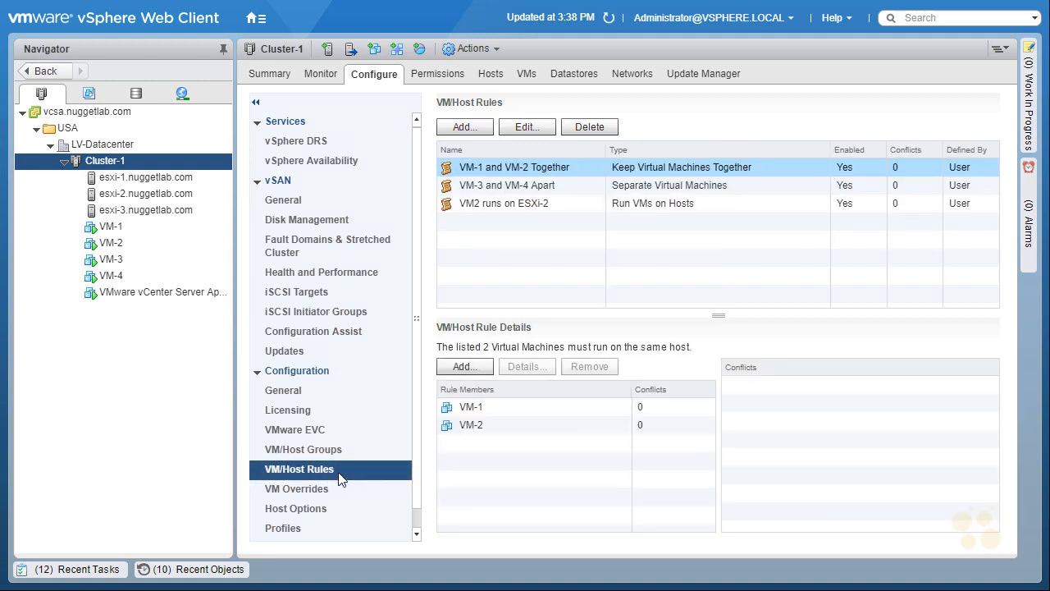
pyautogui.click(465, 127)
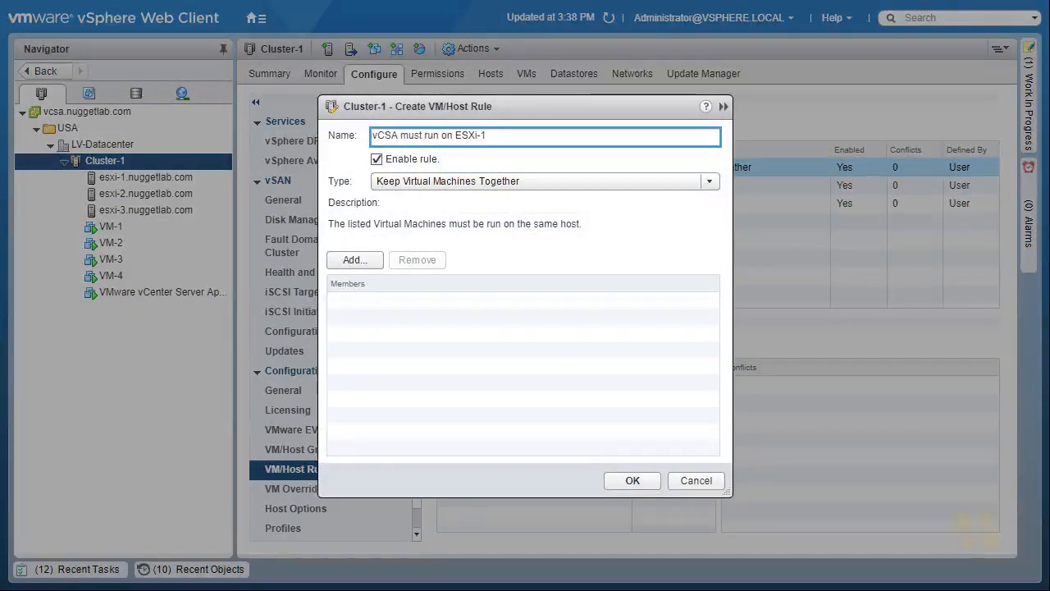
pyautogui.click(710, 182)
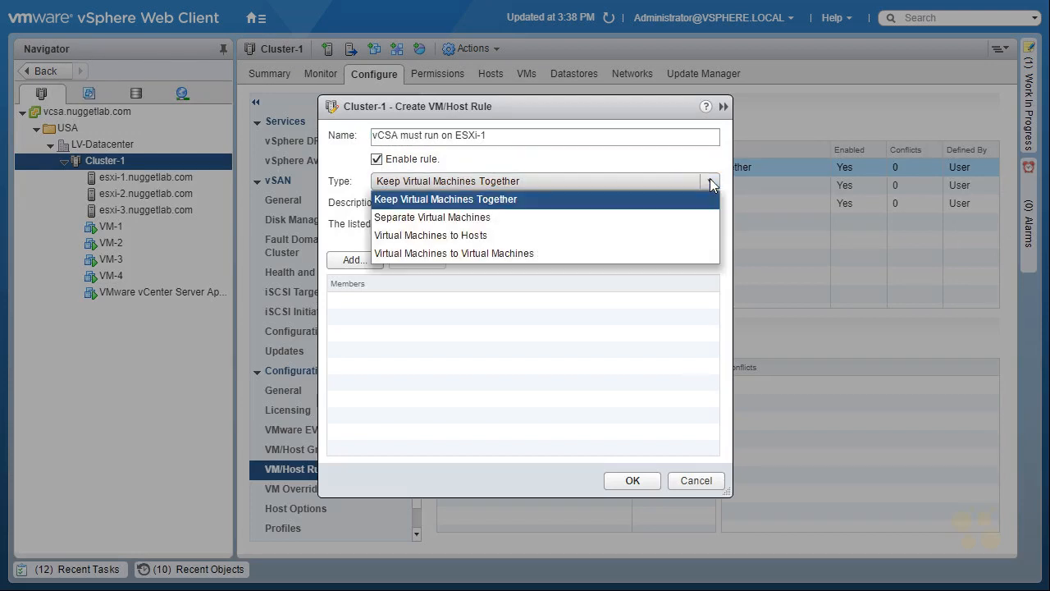
pyautogui.click(475, 240)
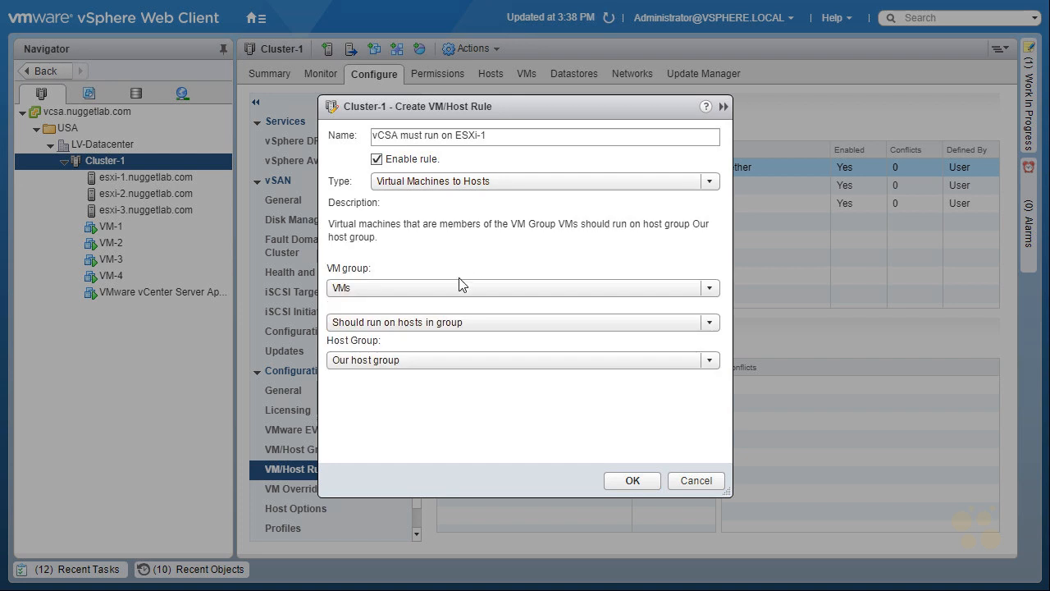
pyautogui.click(455, 287)
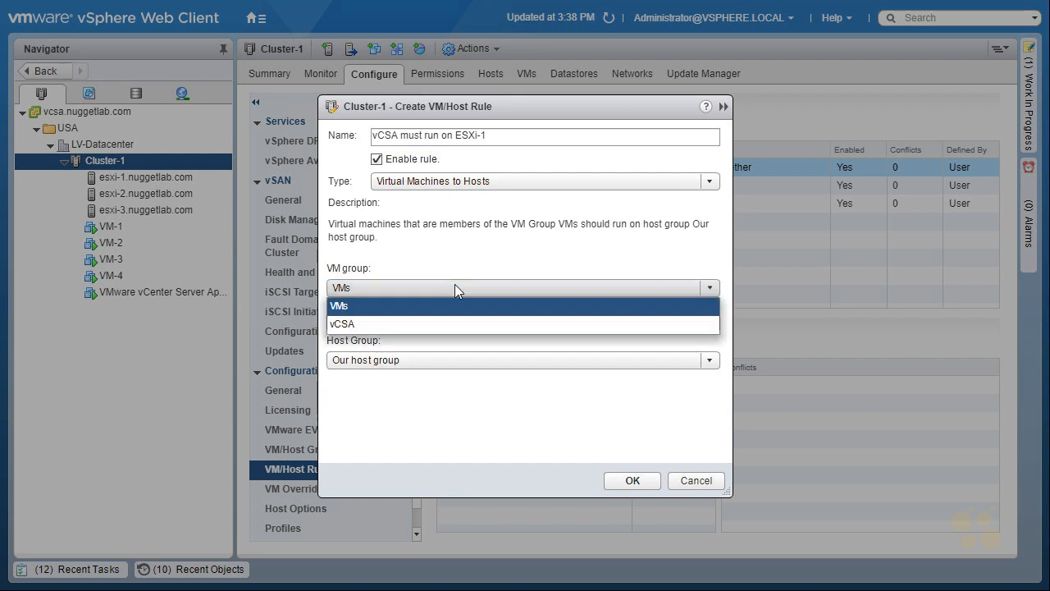
pyautogui.click(407, 321)
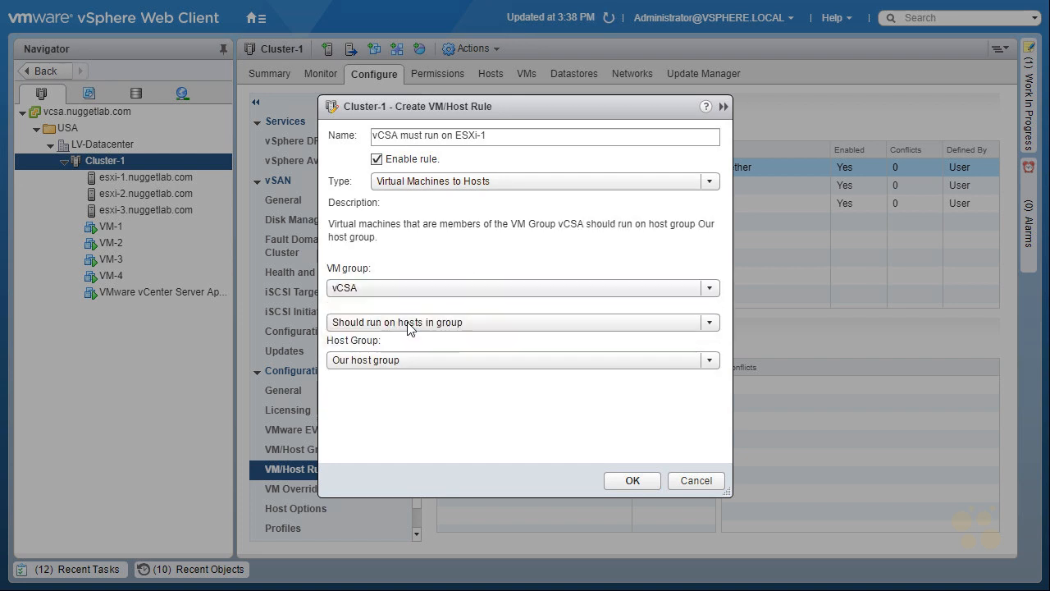
pyautogui.click(426, 360)
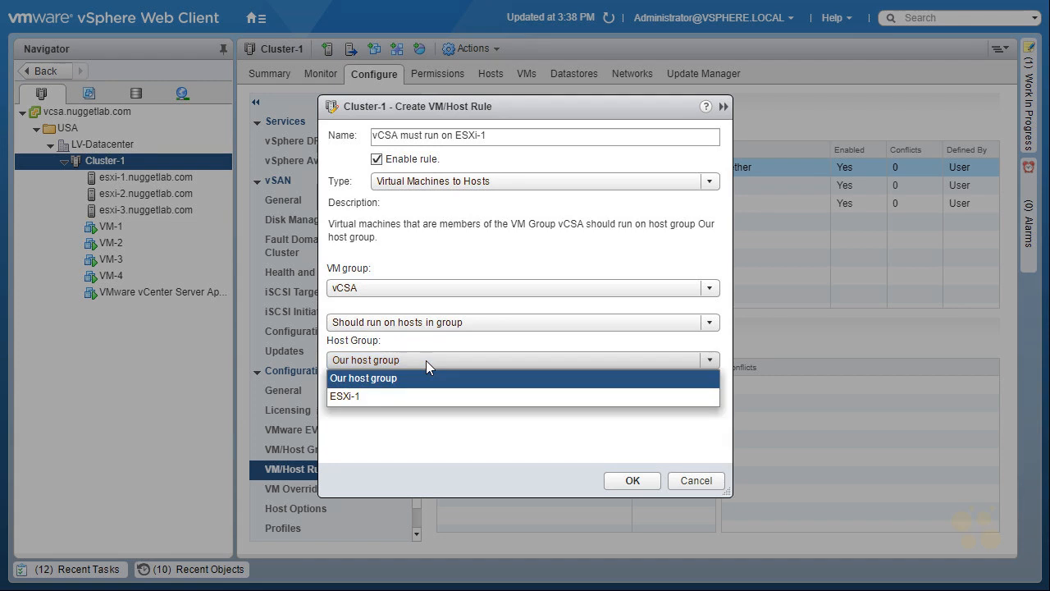
pyautogui.click(402, 396)
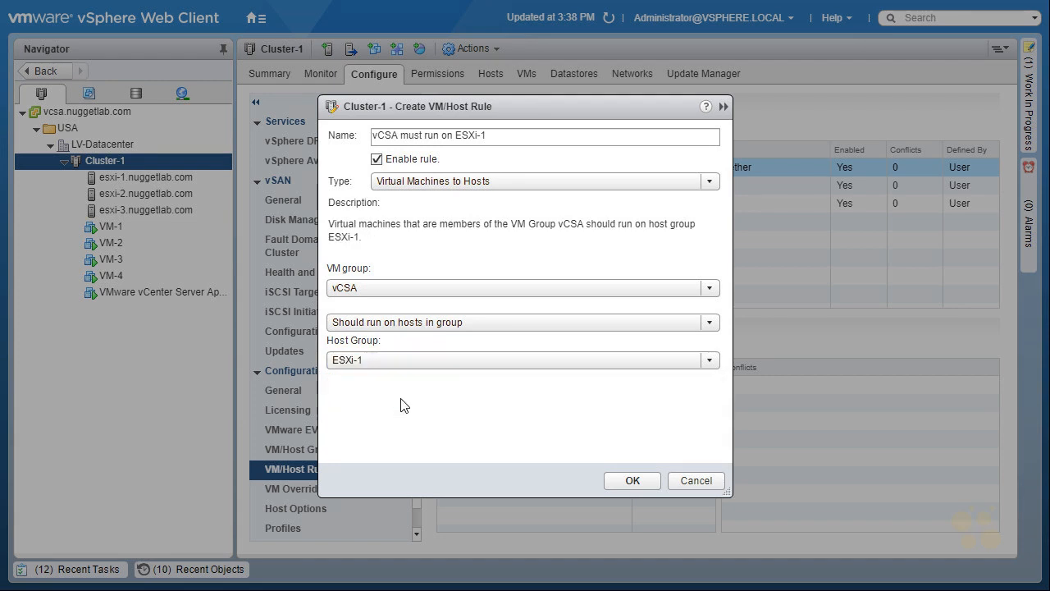
pyautogui.click(711, 322)
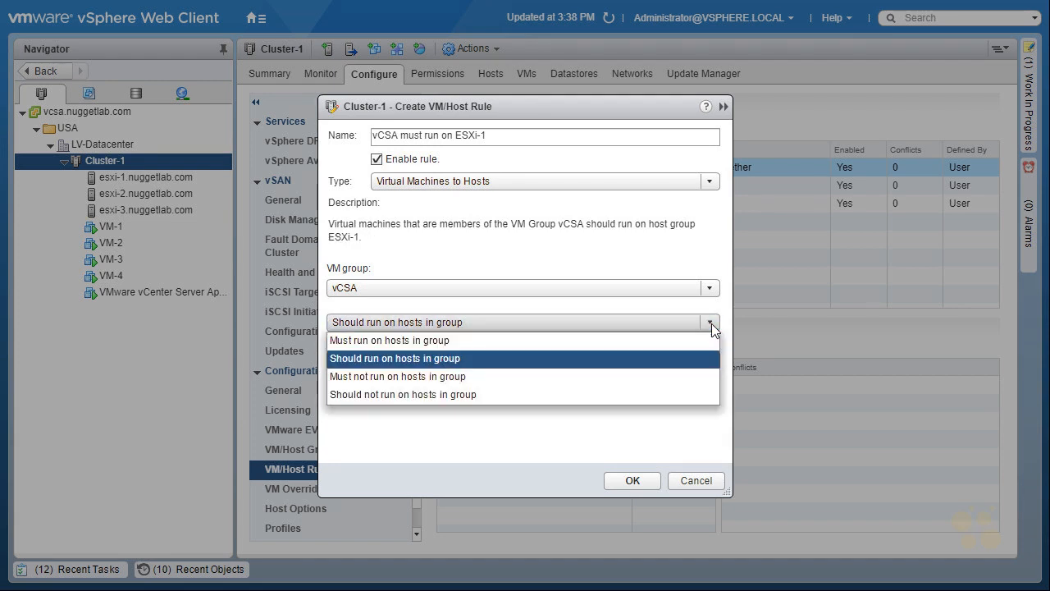
pyautogui.click(445, 340)
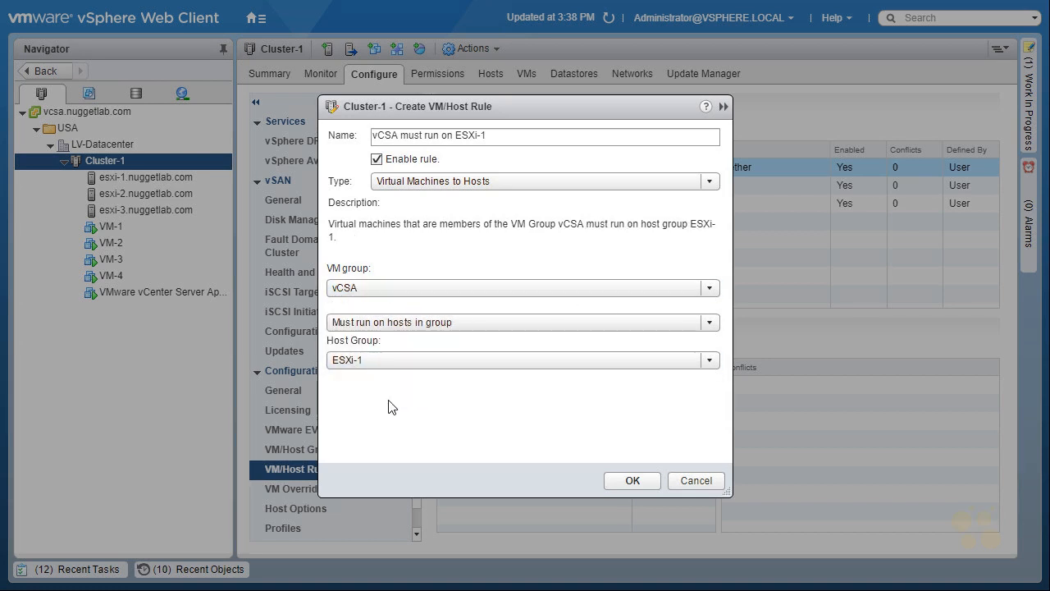
pyautogui.click(641, 480)
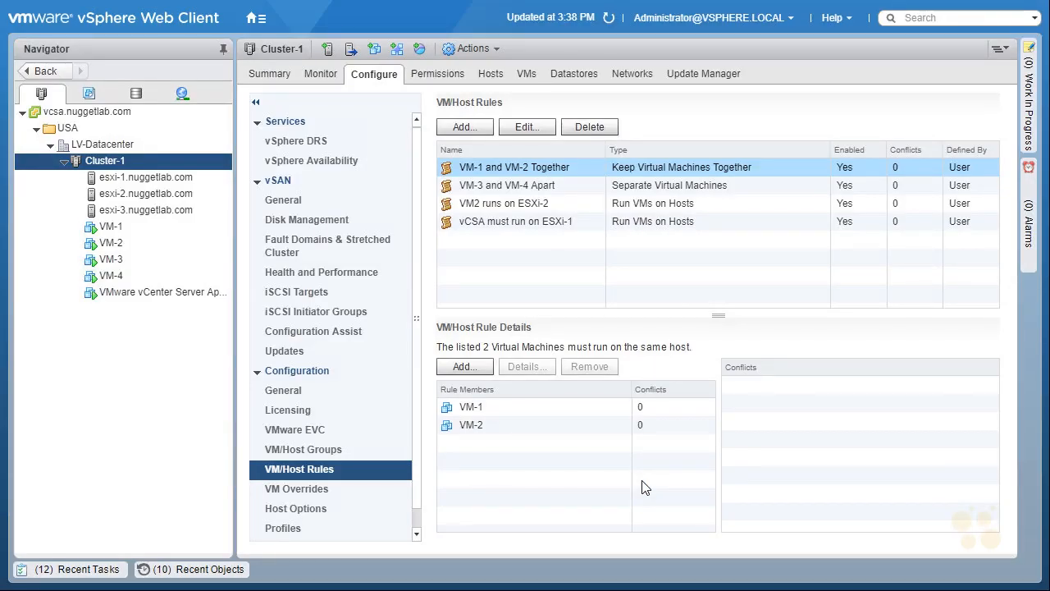
# Check which host the VMware vCenter Server Appliance runs on in the cluster's VM list.
pyautogui.click(525, 76)
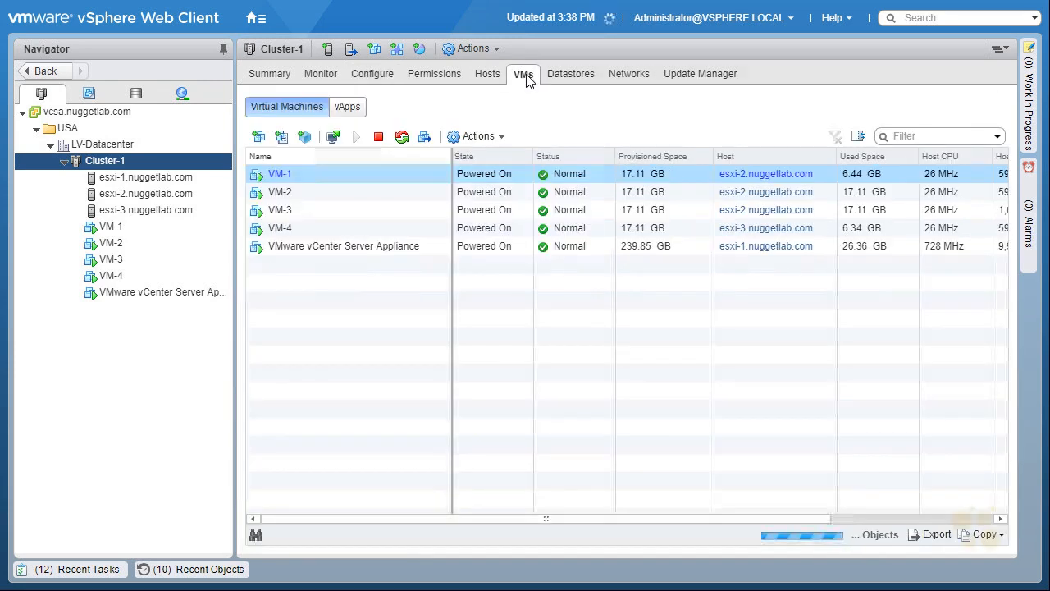
pyautogui.click(353, 248)
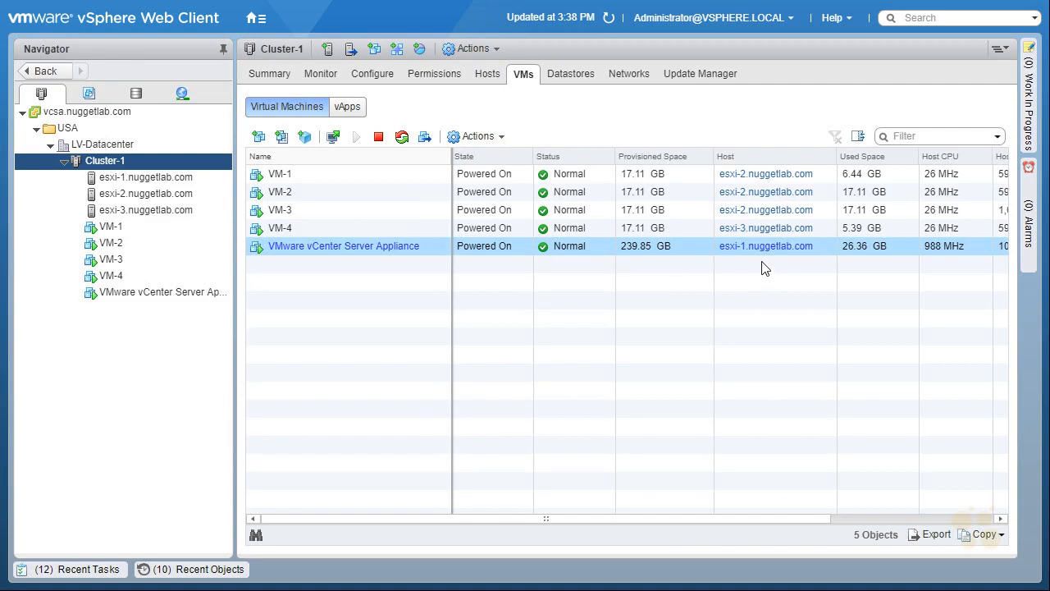